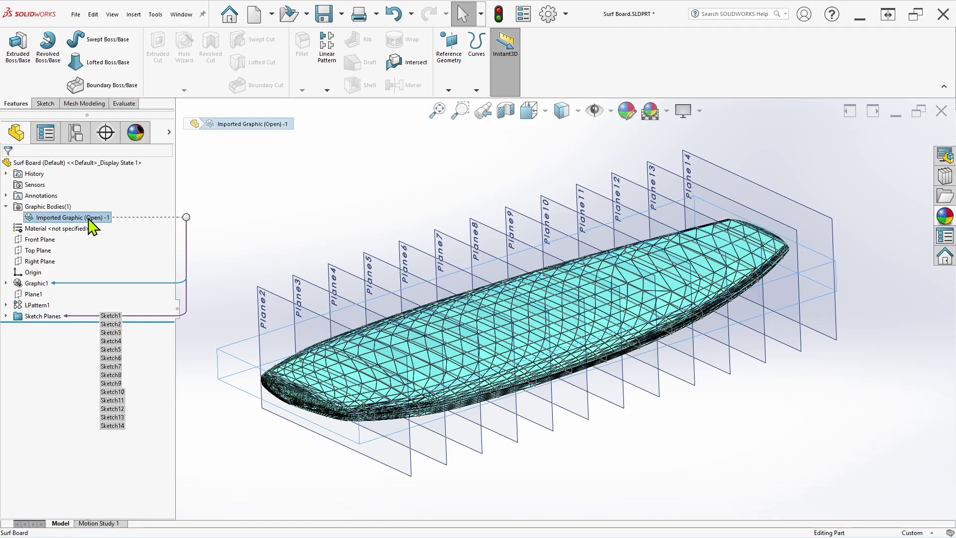
# Step: Hide the imported surfboard mesh and all the reference planes
pyautogui.click(84, 232)
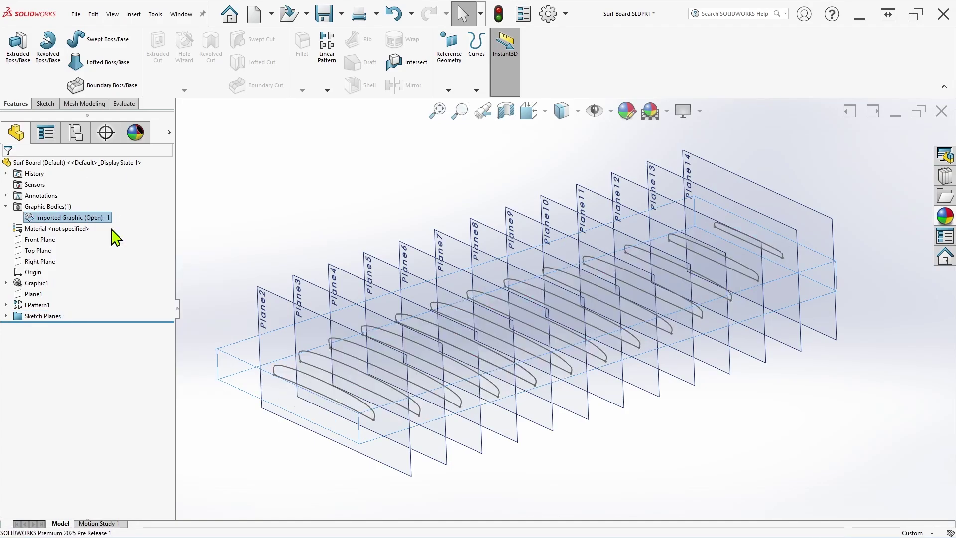
pyautogui.click(596, 110)
pyautogui.click(596, 133)
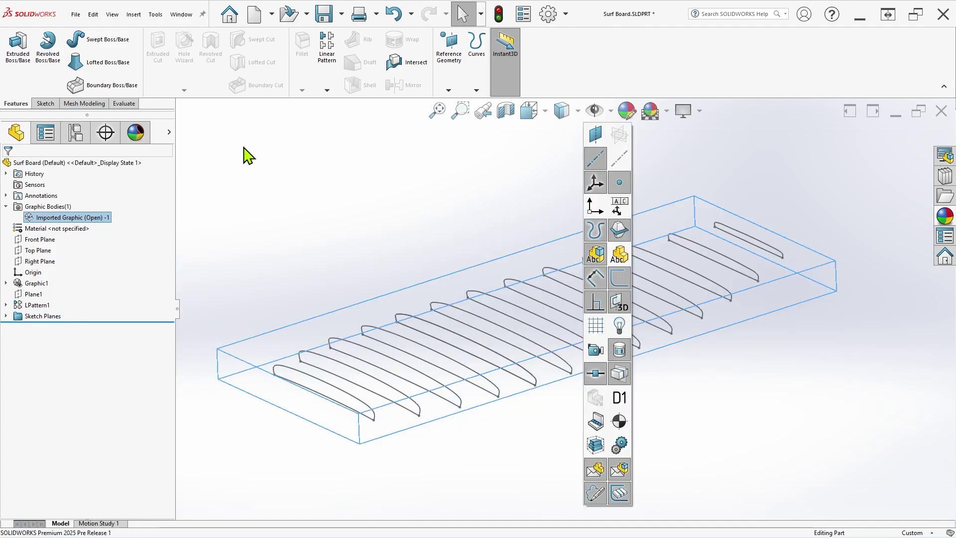
# Step: Loft a solid board, Loft1, through the eight cross-section sketches
pyautogui.click(99, 63)
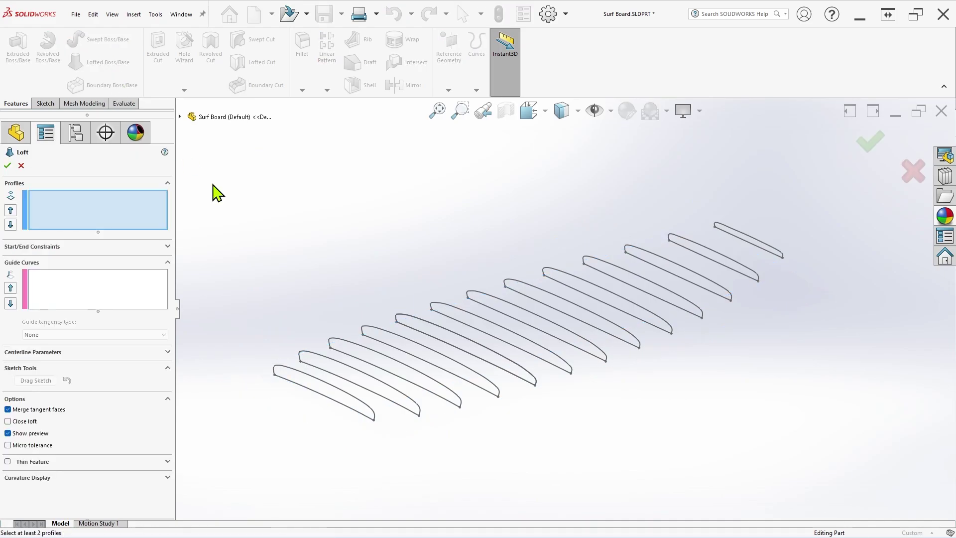
pyautogui.click(374, 418)
pyautogui.click(419, 415)
pyautogui.click(460, 406)
pyautogui.click(498, 396)
pyautogui.click(535, 384)
pyautogui.click(606, 360)
pyautogui.click(672, 333)
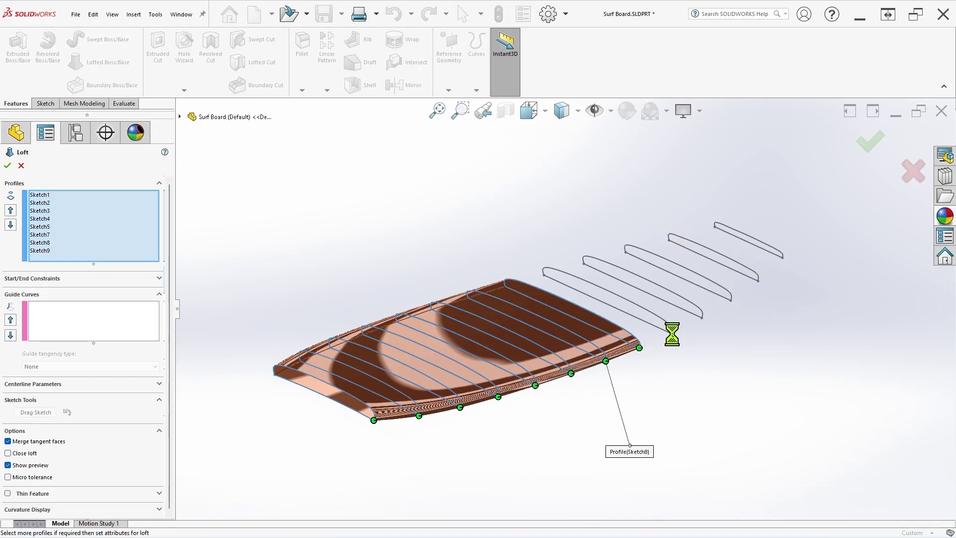
pyautogui.click(731, 299)
pyautogui.click(871, 141)
pyautogui.moveTo(540, 384); pyautogui.dragTo(817, 331, button='middle')
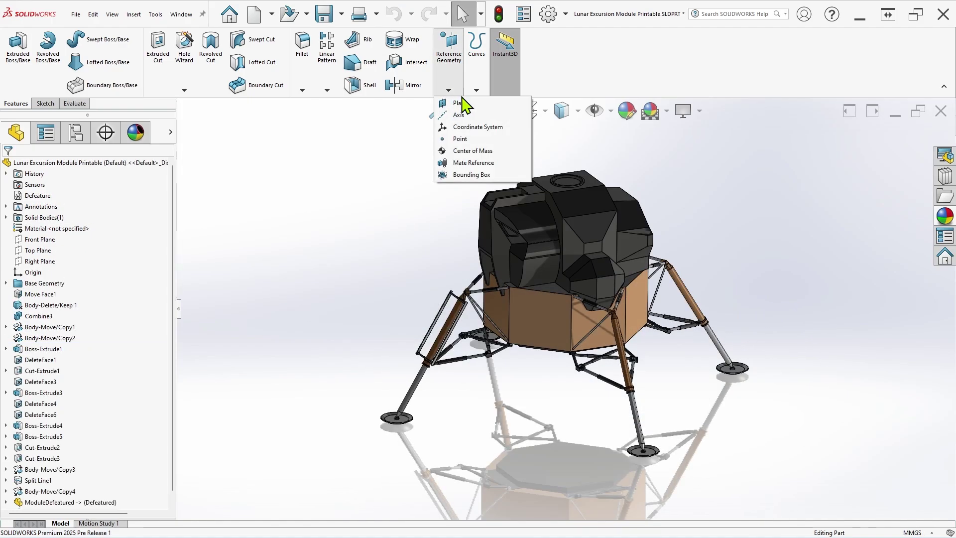
# Step: Create Axis1 through the foot pad face and extend it above and below the pad
pyautogui.click(468, 115)
pyautogui.scroll(-8, 427, 412)
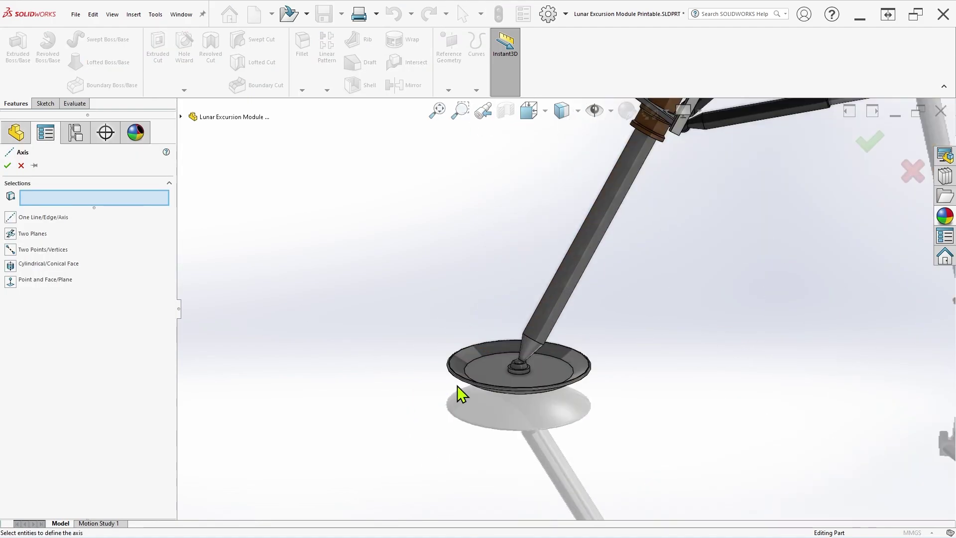
pyautogui.click(471, 357)
pyautogui.press('Return')
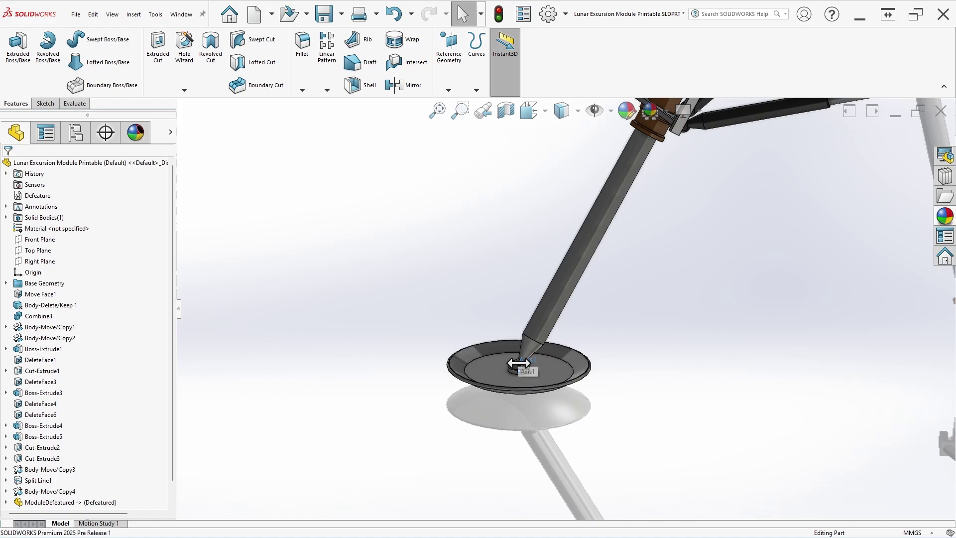
pyautogui.moveTo(519, 315); pyautogui.dragTo(520, 260)
pyautogui.moveTo(519, 371); pyautogui.dragTo(527, 486)
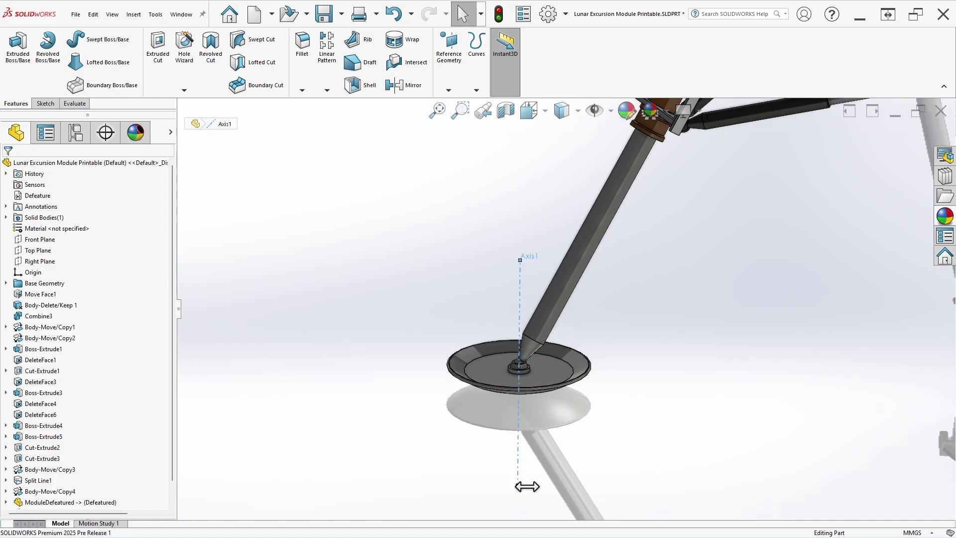
pyautogui.click(565, 475)
pyautogui.press('f')
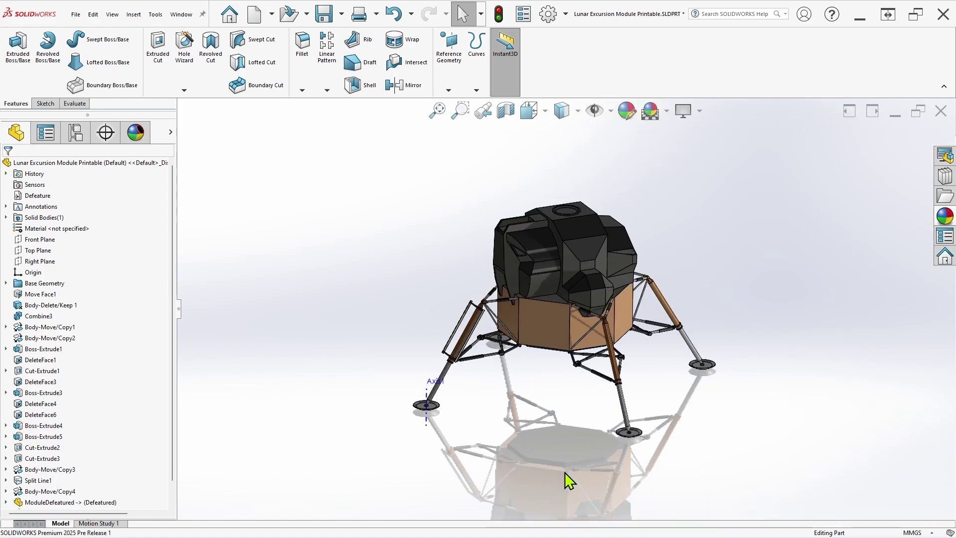
# Step: Circularly pattern Axis1 about the top circular face: 360°, 4 instances
pyautogui.click(326, 90)
pyautogui.click(344, 114)
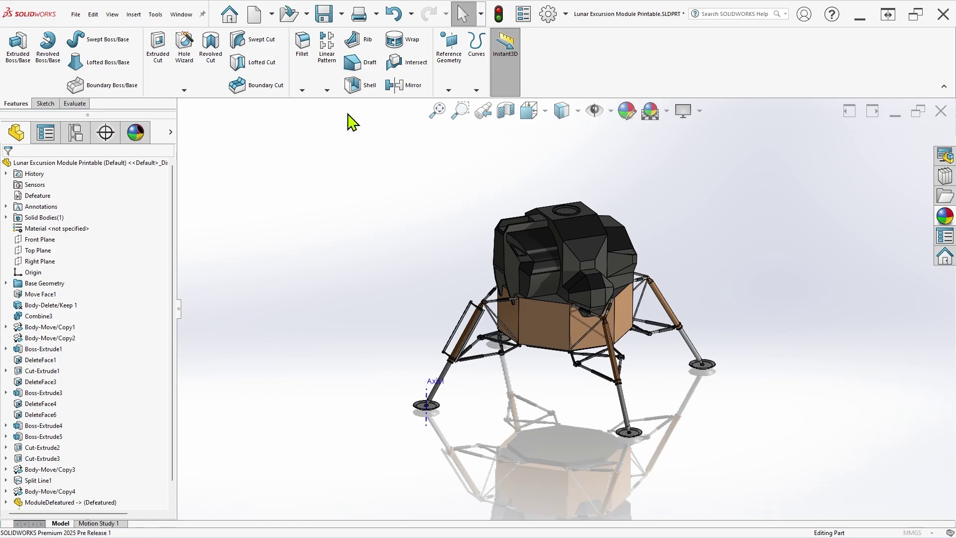
pyautogui.click(8, 375)
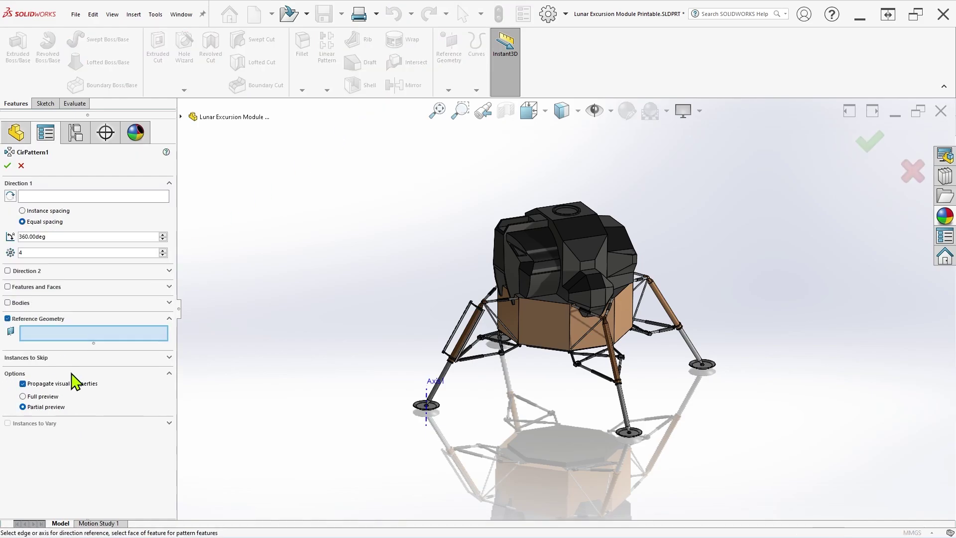
pyautogui.click(426, 401)
pyautogui.click(151, 199)
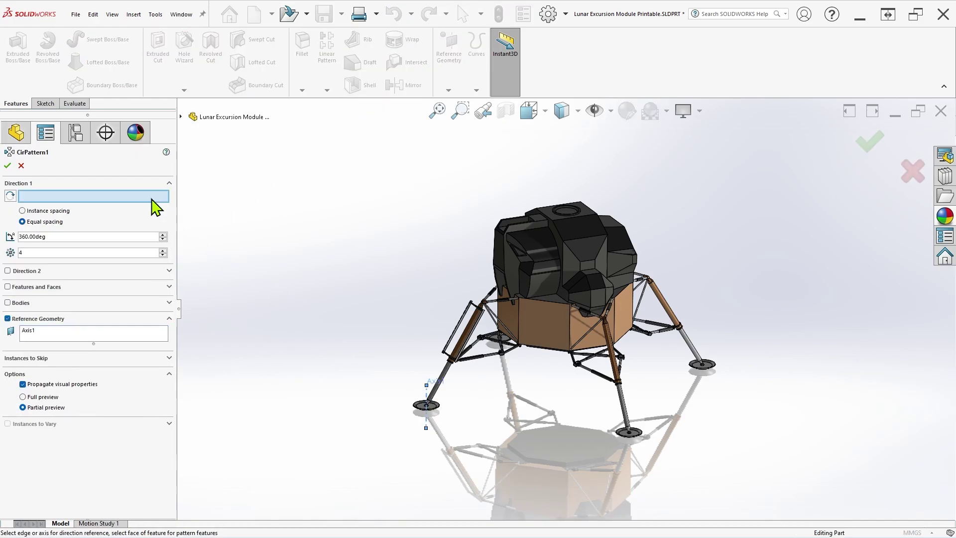
pyautogui.scroll(-5, 575, 282)
pyautogui.click(571, 297)
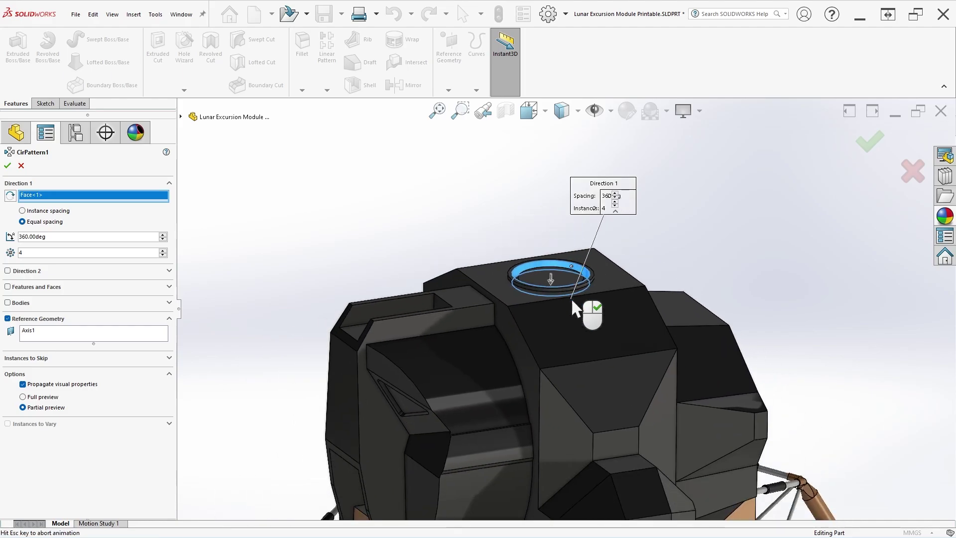
pyautogui.scroll(5, 571, 297)
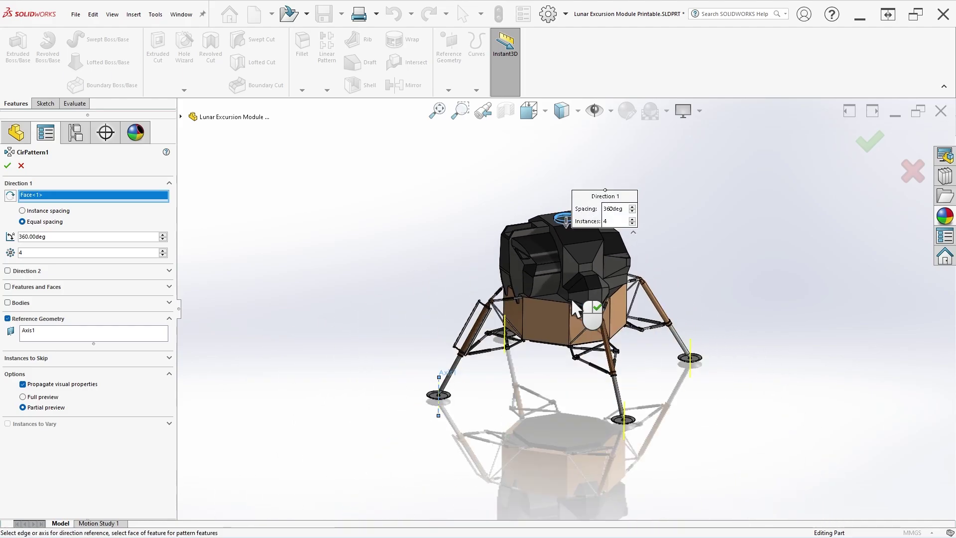
pyautogui.click(7, 166)
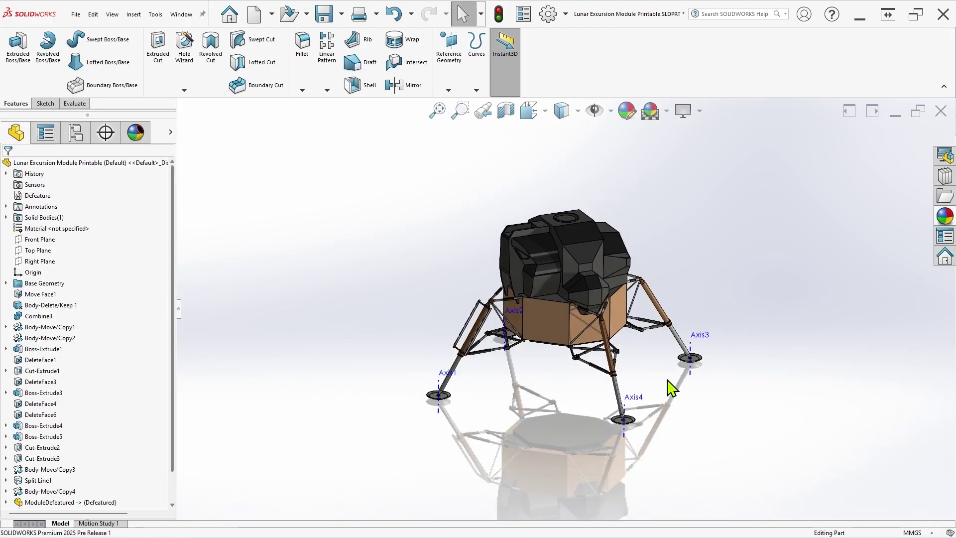
pyautogui.scroll(-5, 670, 388)
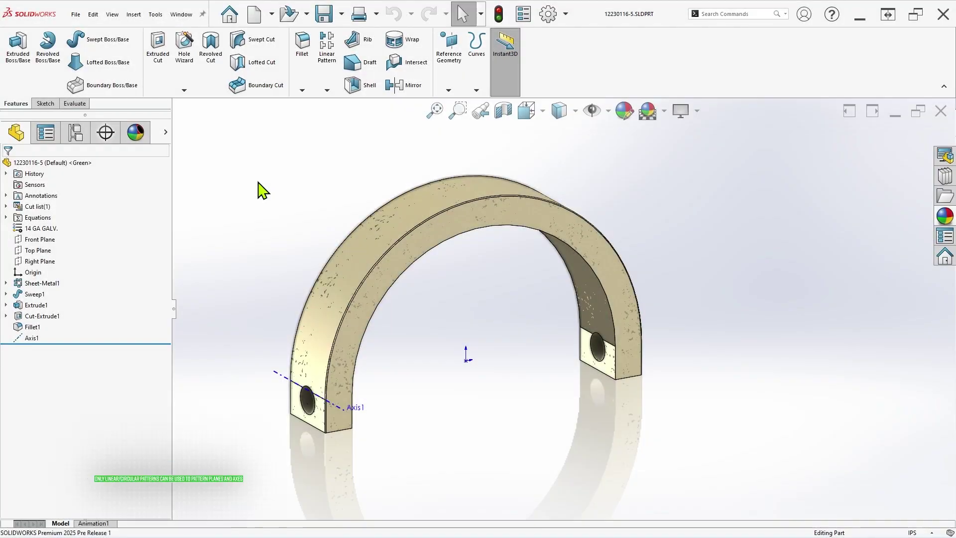
# Step: Begin a Circular Pattern on the arch bracket from the pattern-type list
pyautogui.click(326, 90)
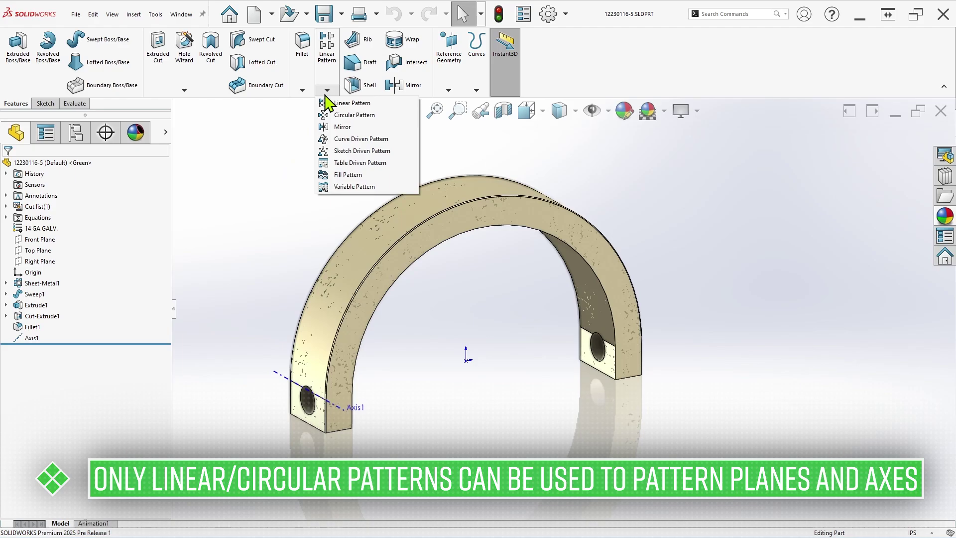
pyautogui.click(341, 117)
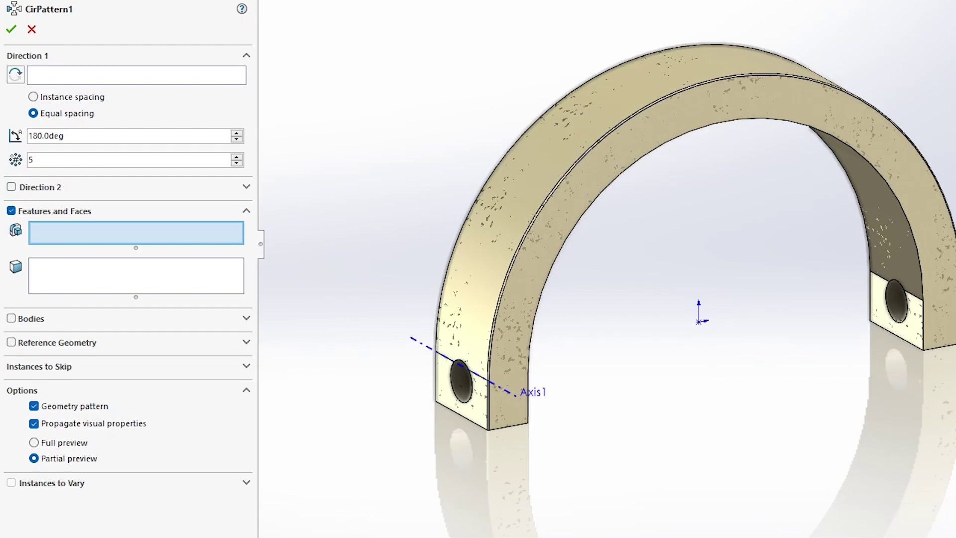
# Step: Pattern Axis1 around the arch's outer face, flipped over the top, skipping instance 3
pyautogui.click(11, 343)
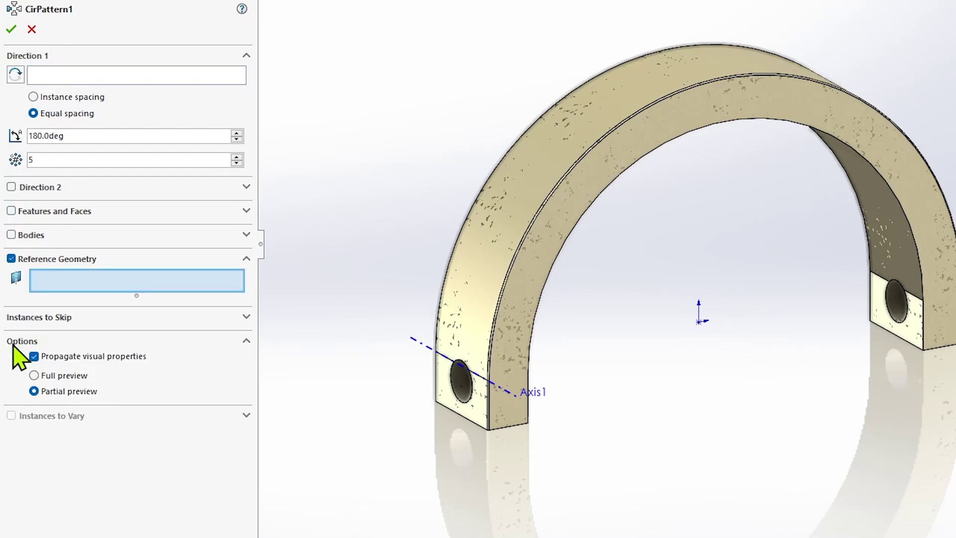
pyautogui.click(422, 345)
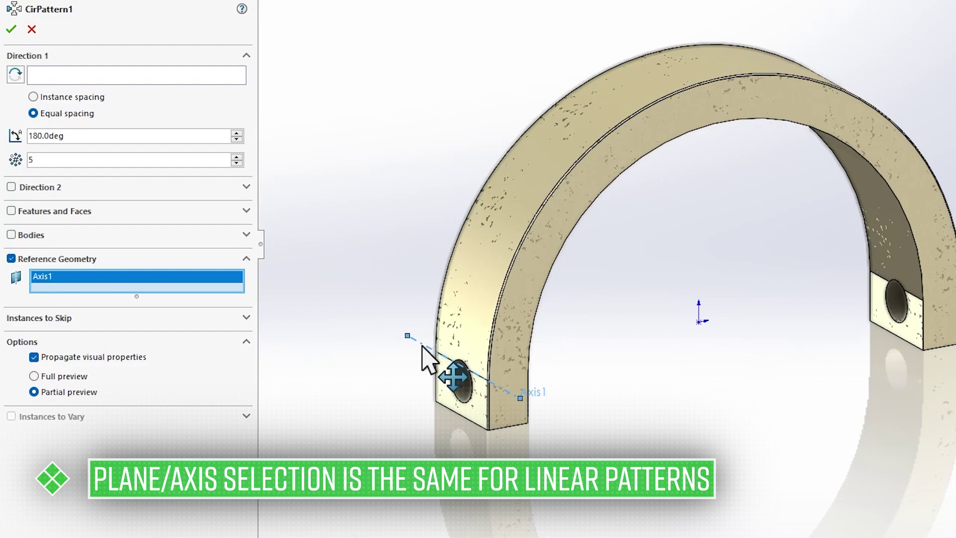
pyautogui.click(173, 79)
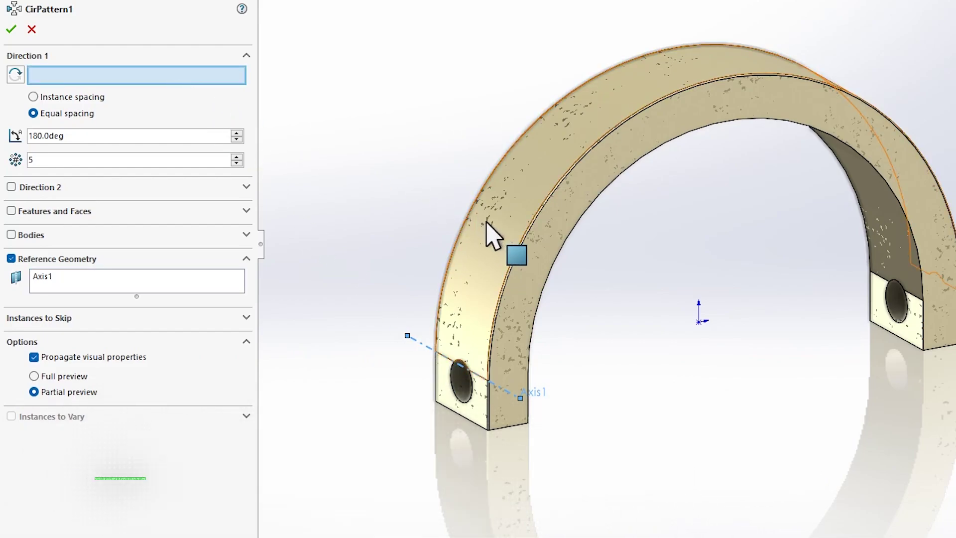
pyautogui.click(487, 223)
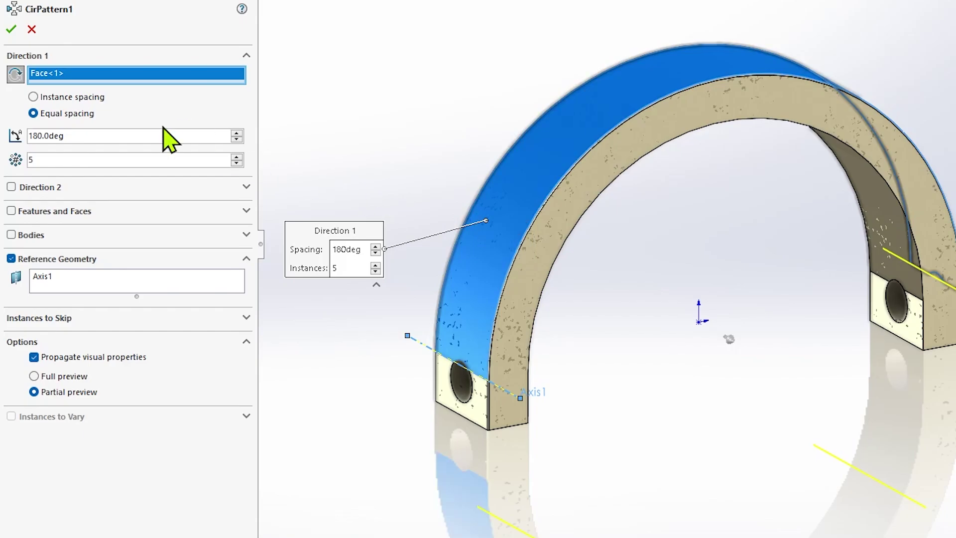
pyautogui.click(18, 78)
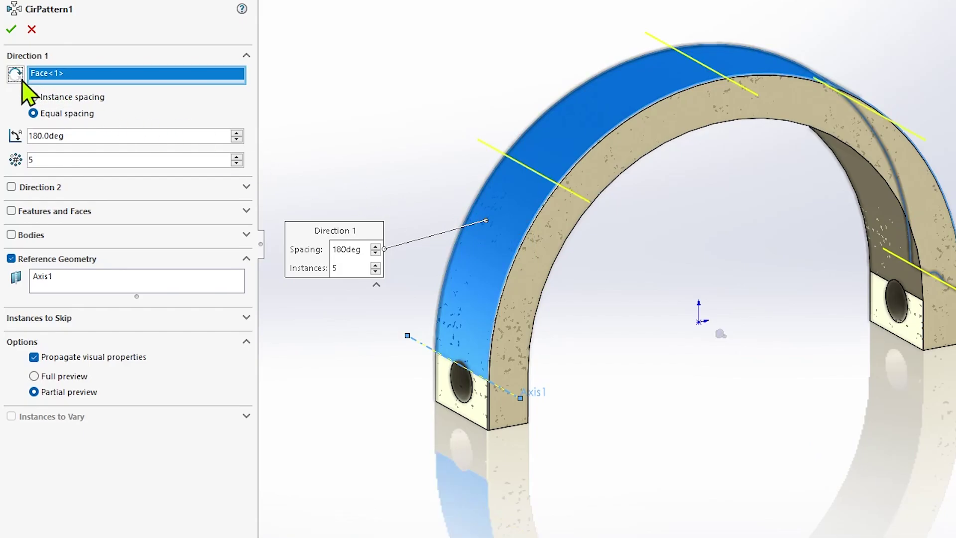
pyautogui.click(184, 319)
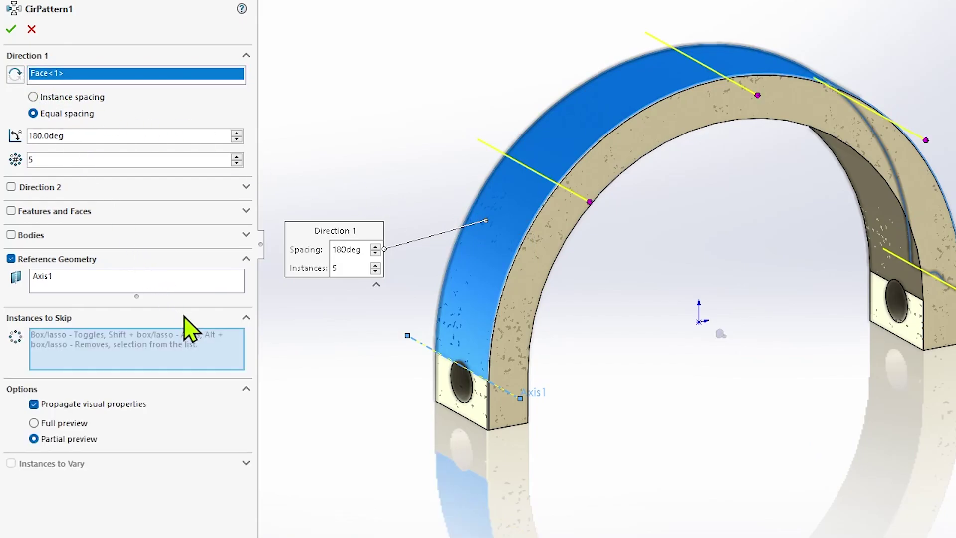
pyautogui.click(758, 95)
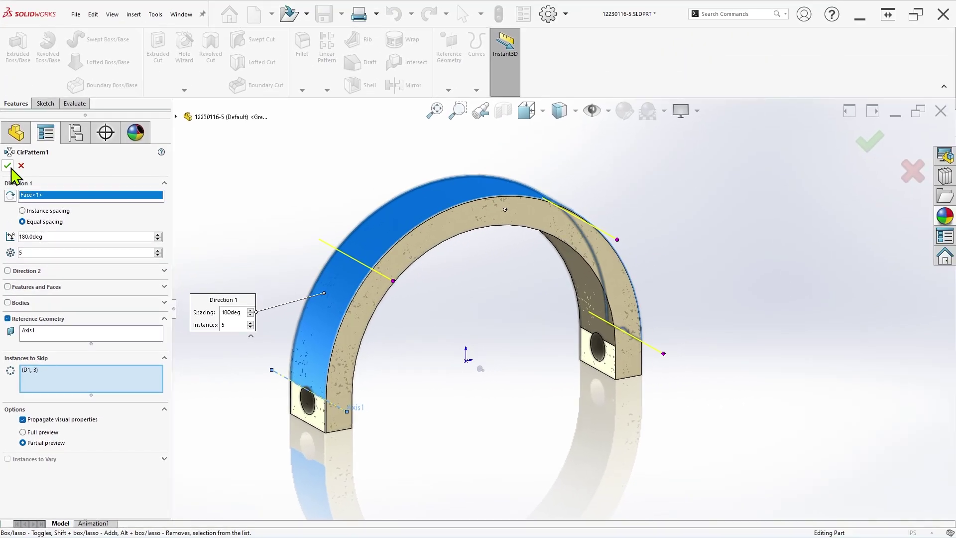
pyautogui.click(8, 165)
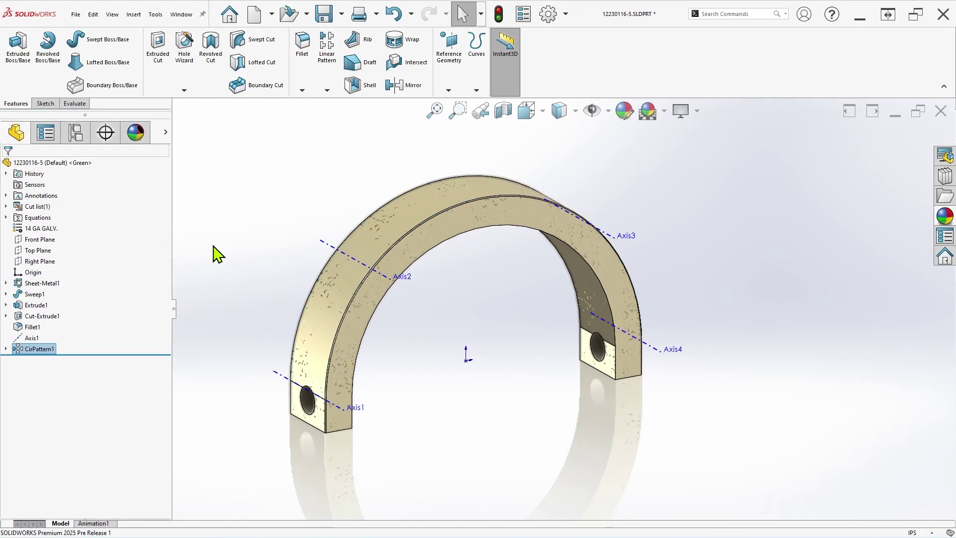
pyautogui.moveTo(444, 315); pyautogui.dragTo(445, 293, button='middle')
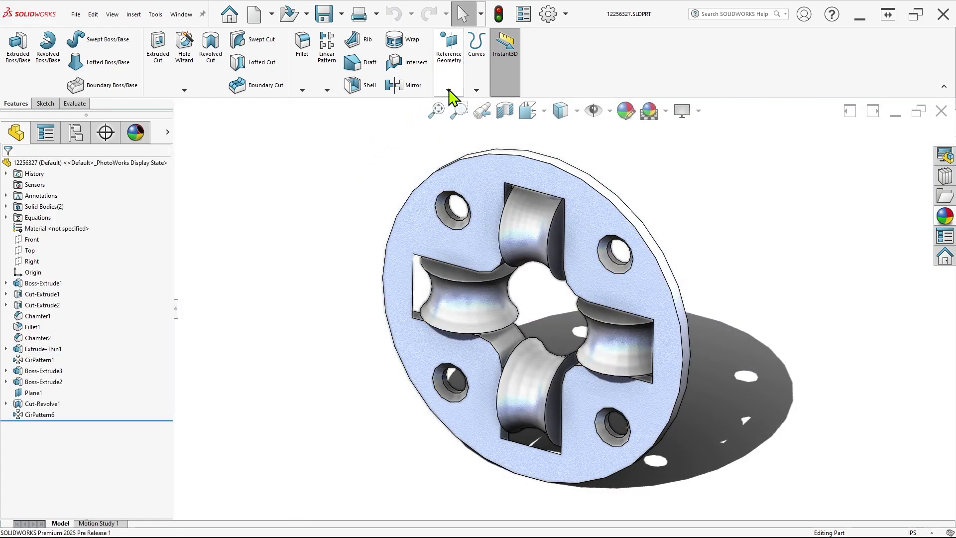
# Step: Create Axis1 through a bolt hole's inner face and lengthen it across the plate
pyautogui.click(448, 90)
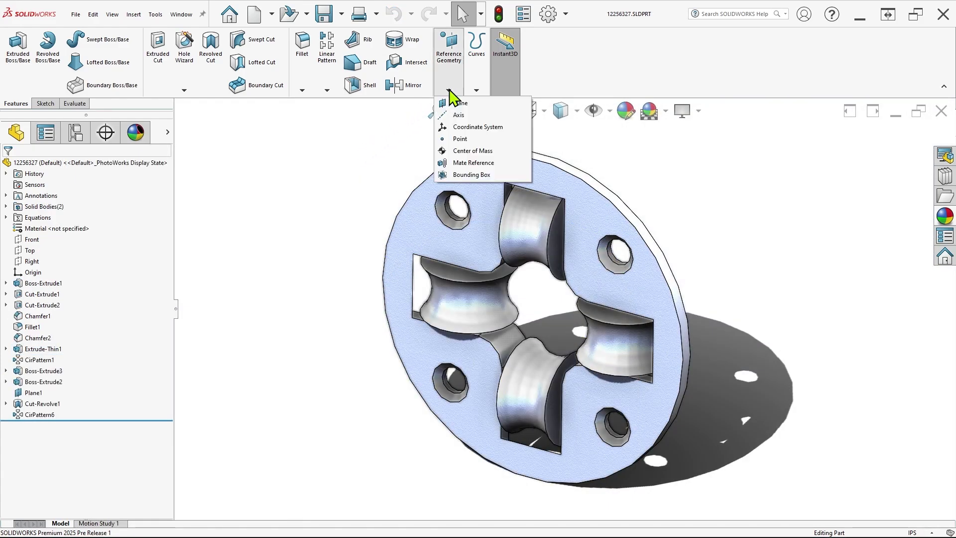
pyautogui.click(474, 115)
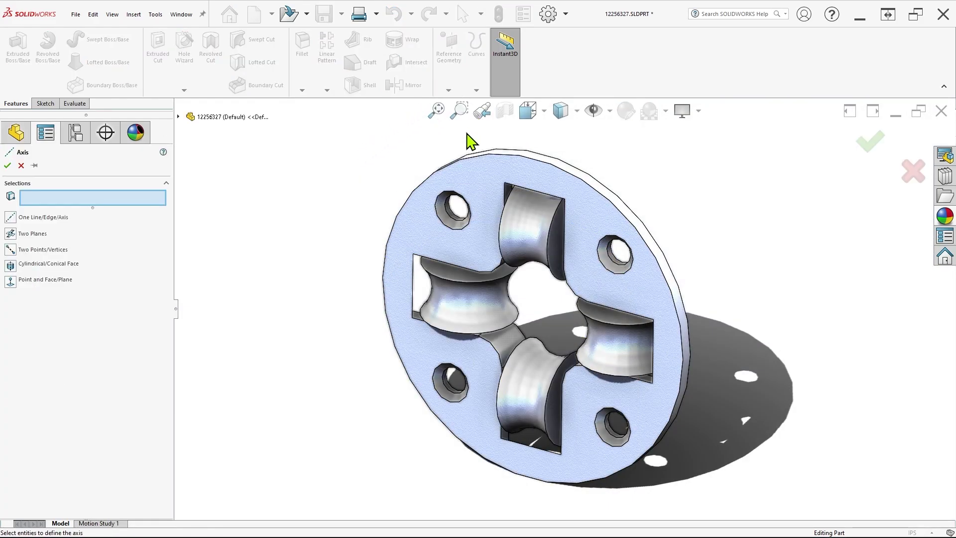
pyautogui.click(448, 206)
pyautogui.press('Return')
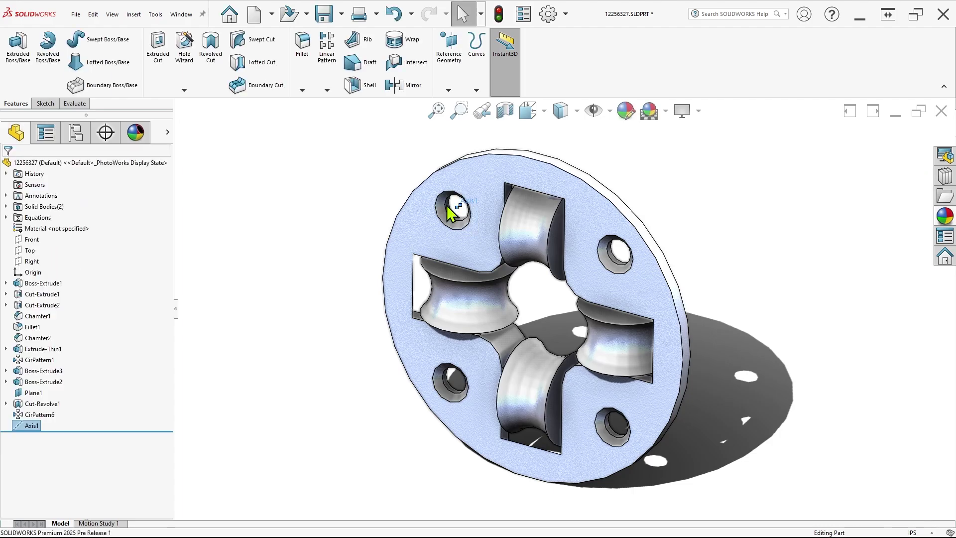
pyautogui.click(391, 180)
pyautogui.click(461, 207)
pyautogui.moveTo(457, 206); pyautogui.dragTo(399, 247)
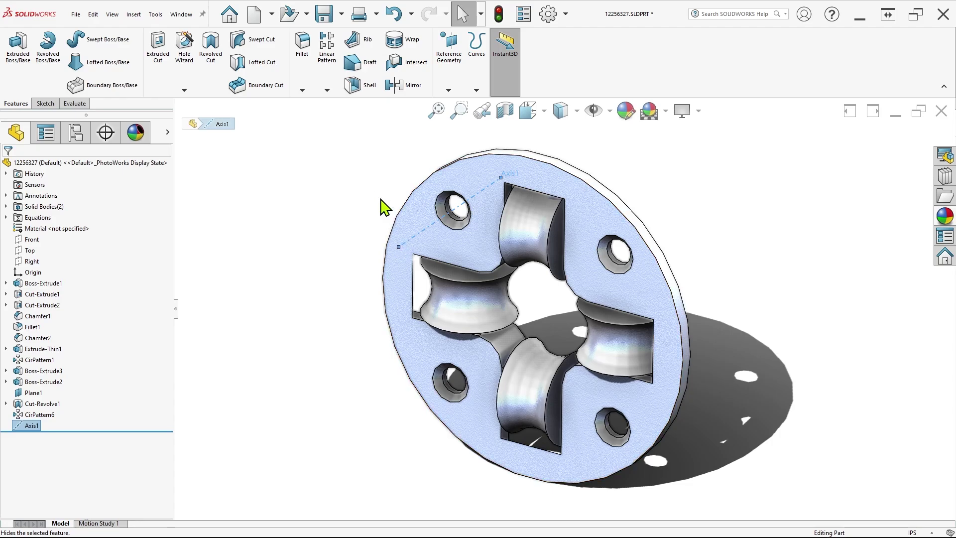
pyautogui.click(367, 172)
# Step: Circularly pattern Axis1 around the plate's outer round face into four axes
pyautogui.click(329, 91)
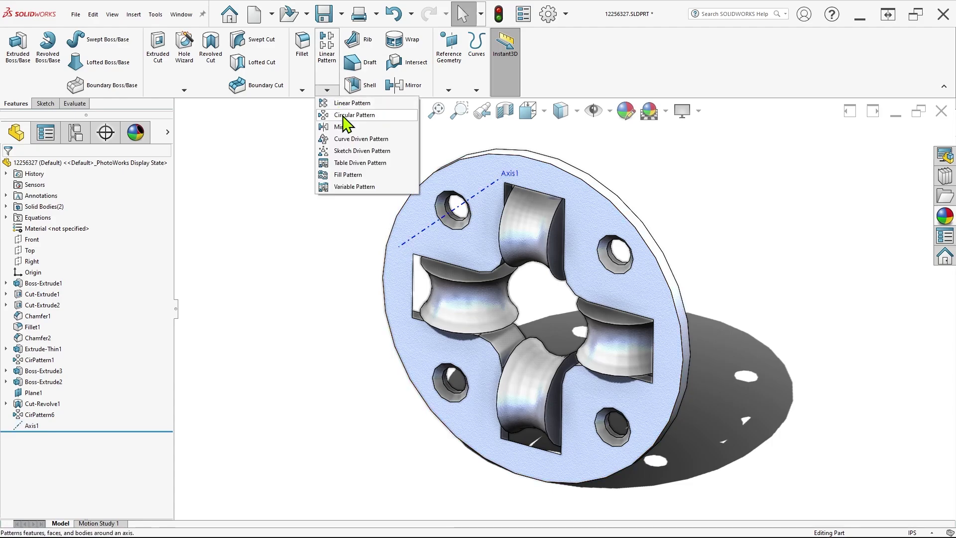
pyautogui.click(343, 122)
pyautogui.click(14, 373)
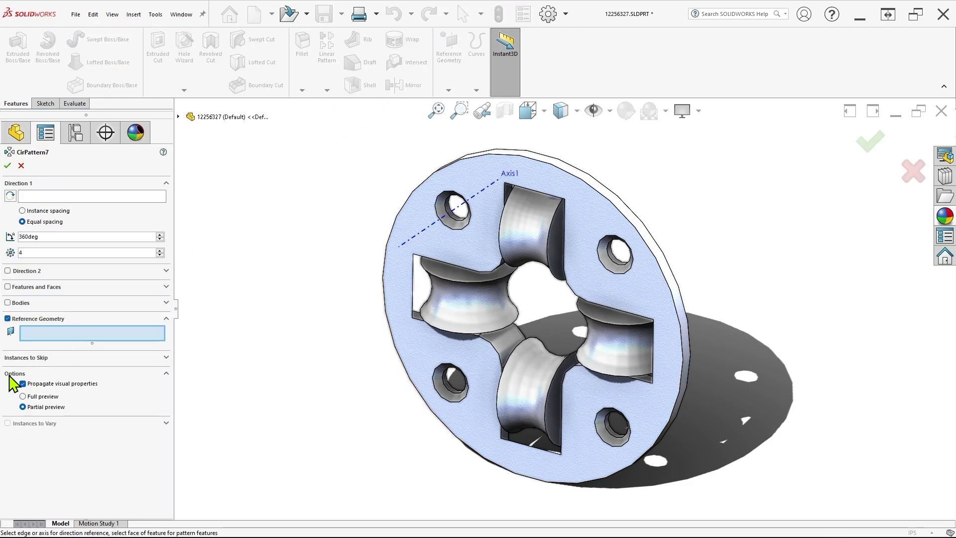
pyautogui.click(421, 234)
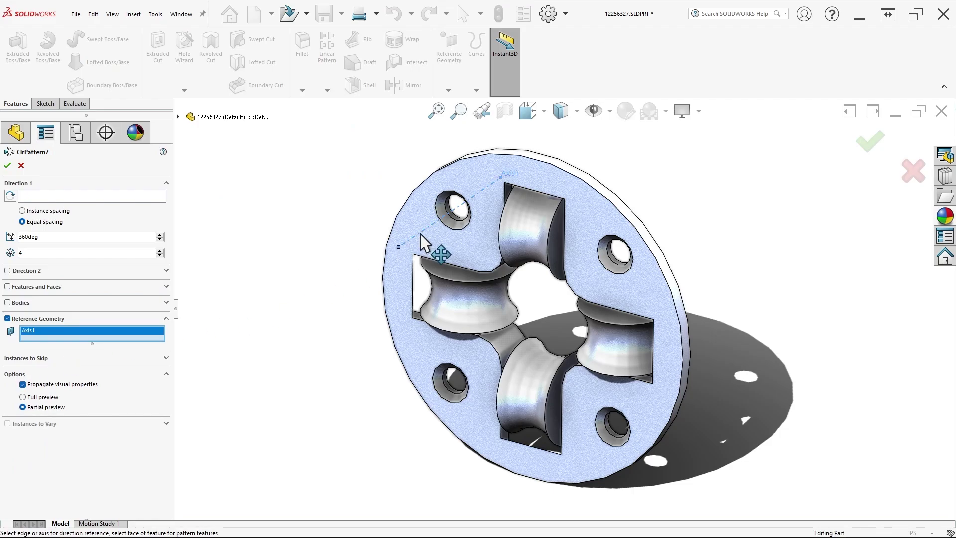
pyautogui.click(127, 195)
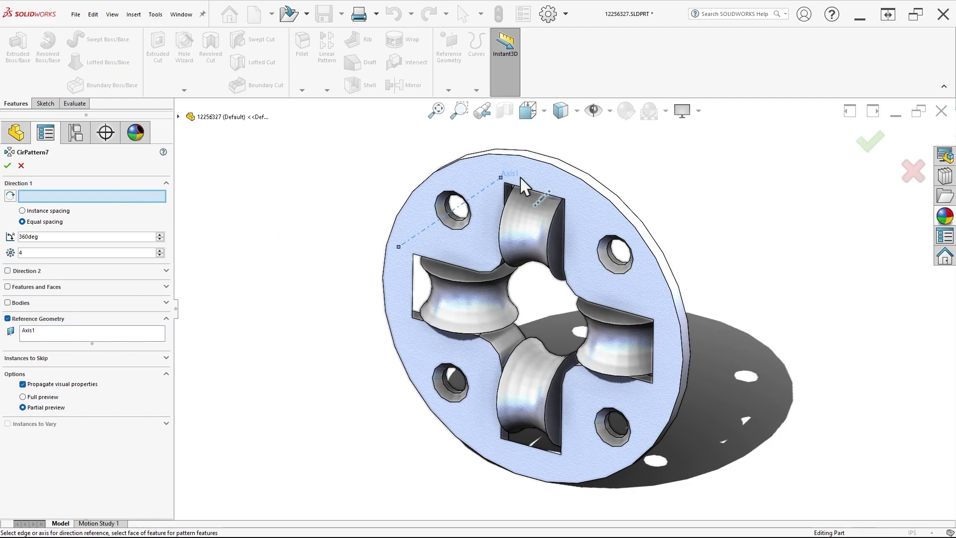
pyautogui.click(575, 174)
pyautogui.rightClick(574, 173)
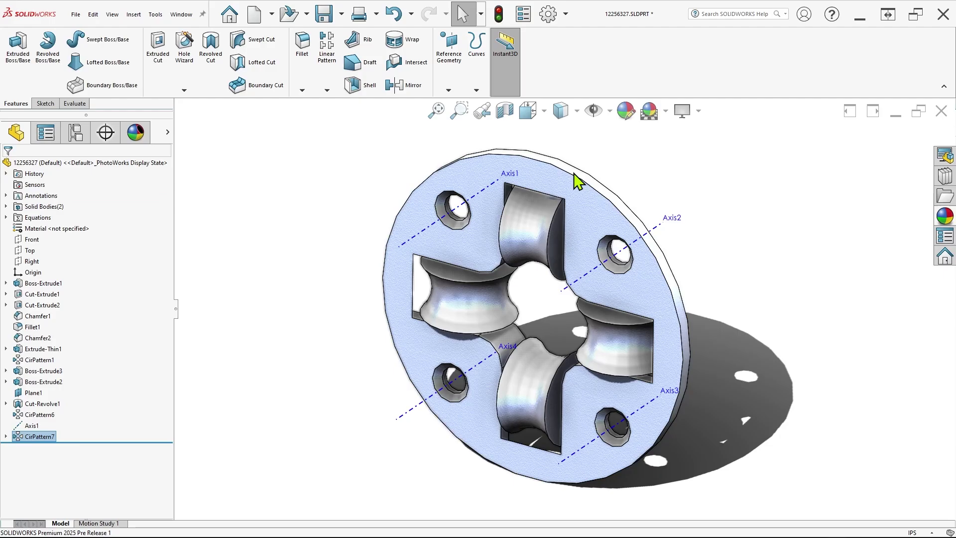
pyautogui.moveTo(656, 182); pyautogui.dragTo(727, 160, button='middle')
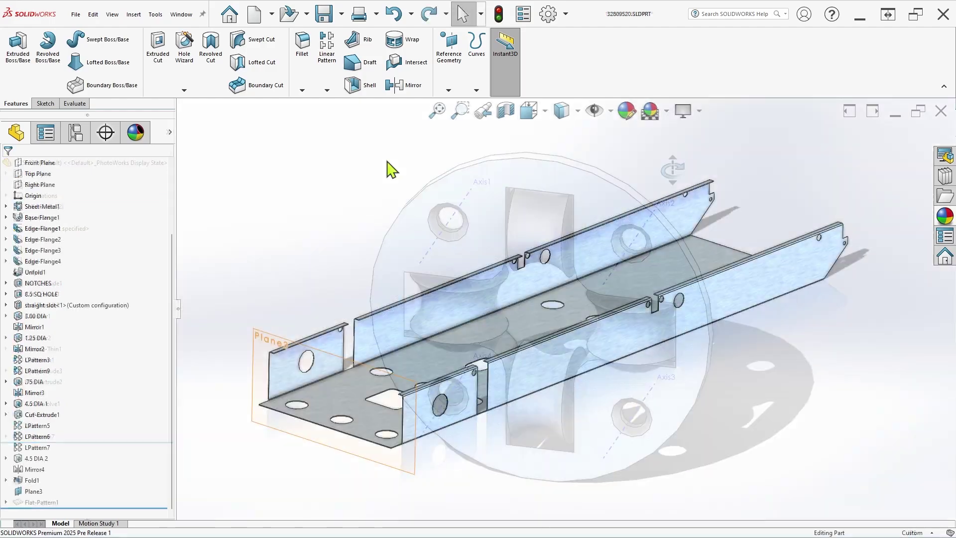
pyautogui.click(451, 65)
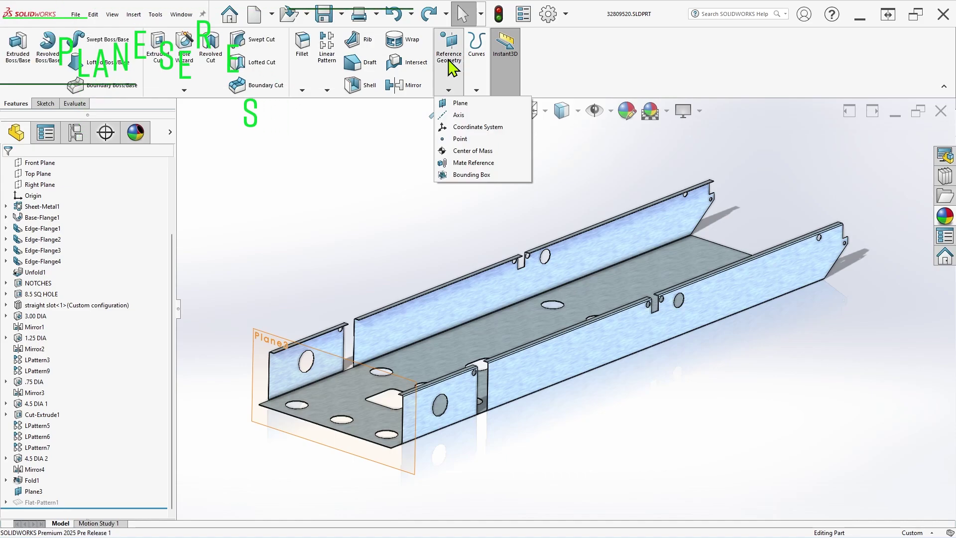
# Step: Create 4 planes offset 30.00in from Plane3, flipped to run along the channel
pyautogui.click(459, 105)
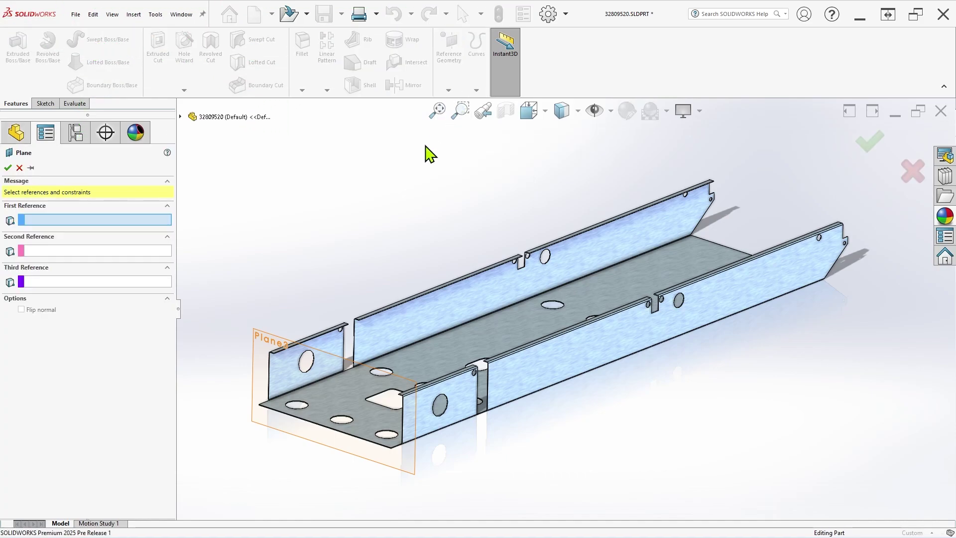
pyautogui.click(269, 339)
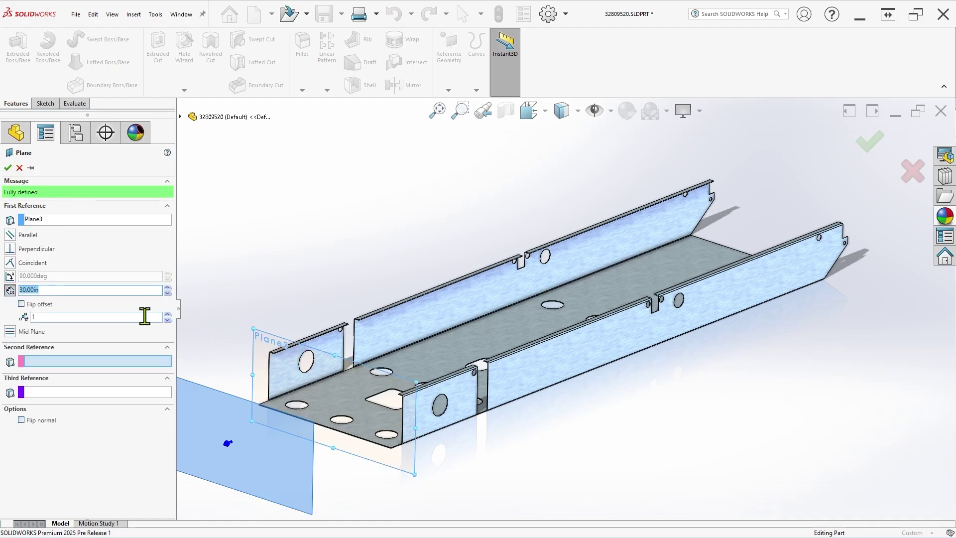
pyautogui.click(21, 304)
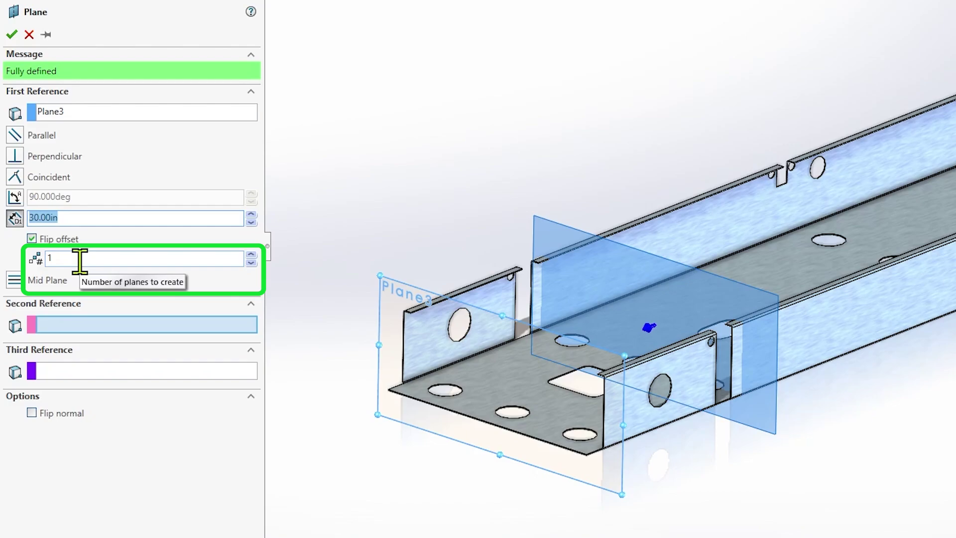
pyautogui.click(251, 255)
pyautogui.click(251, 255)
pyautogui.click(251, 255)
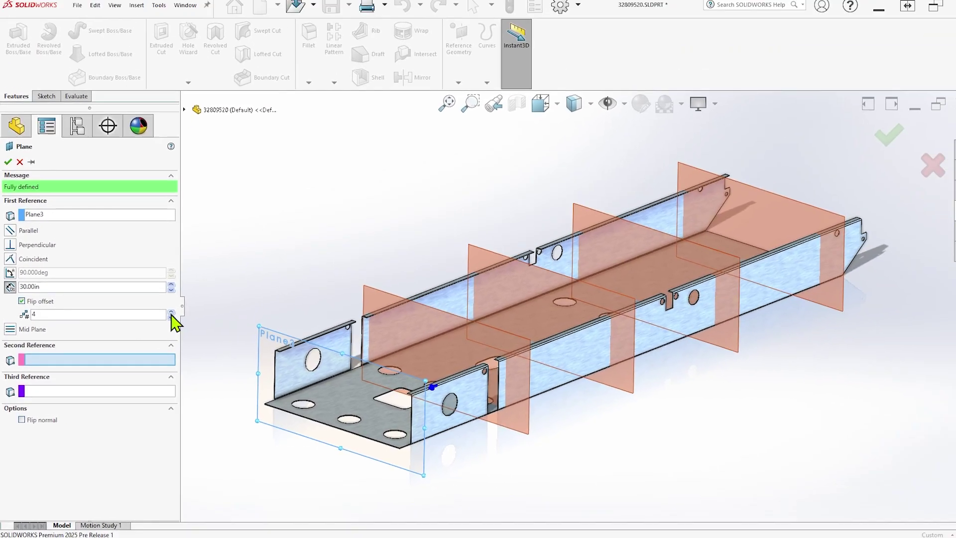
pyautogui.click(8, 168)
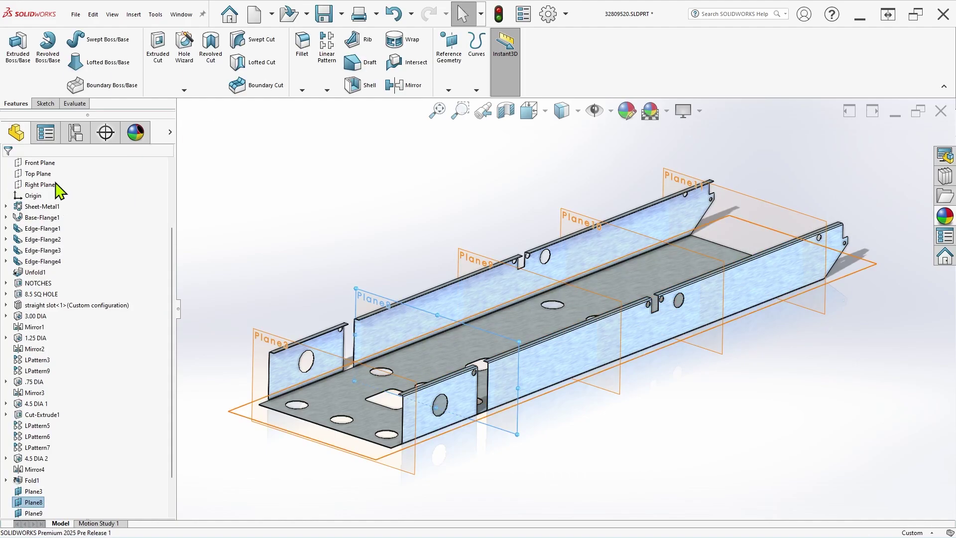
# Step: Change Plane9's offset distance from 60.00 to 80.00
pyautogui.click(359, 302)
pyautogui.moveTo(548, 202); pyautogui.dragTo(576, 299, button='middle')
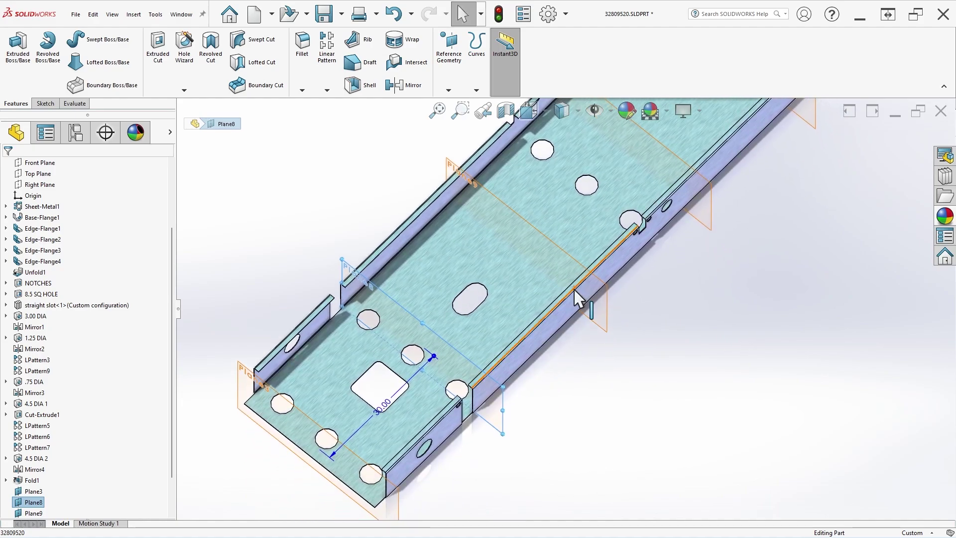
pyautogui.moveTo(434, 362); pyautogui.dragTo(397, 394)
pyautogui.click(563, 262)
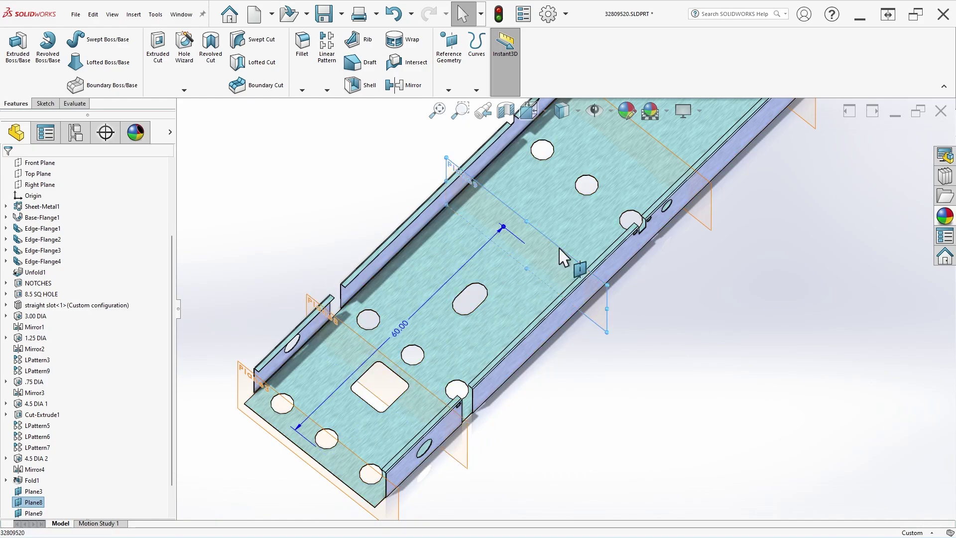
pyautogui.click(409, 327)
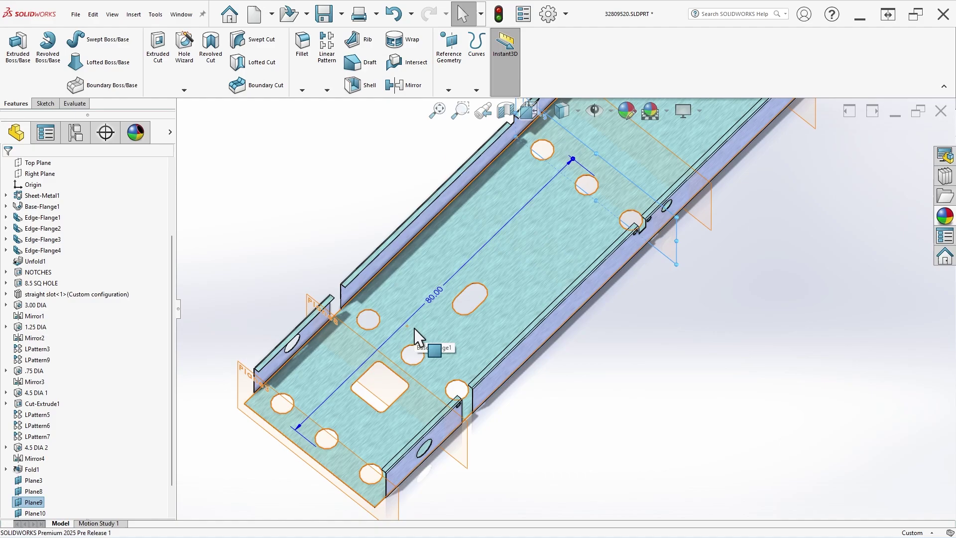
# Step: Drag Plane11 closer to Plane10
pyautogui.moveTo(565, 384); pyautogui.dragTo(580, 347, button='middle')
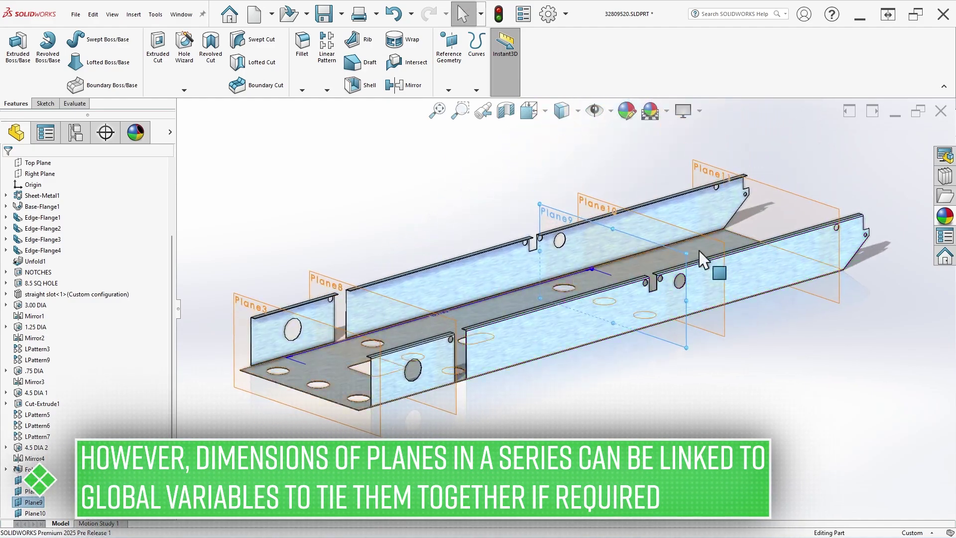
pyautogui.click(773, 214)
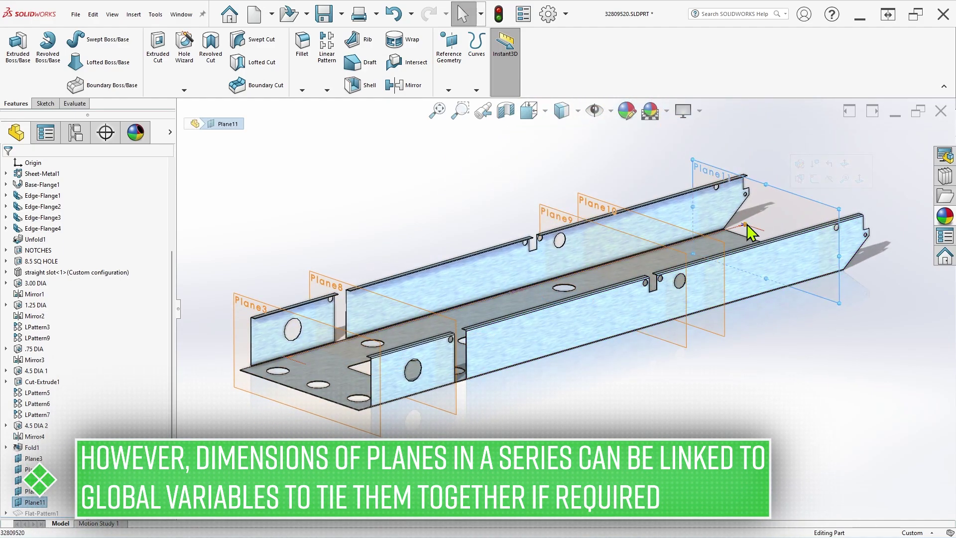
pyautogui.moveTo(746, 226); pyautogui.dragTo(700, 261)
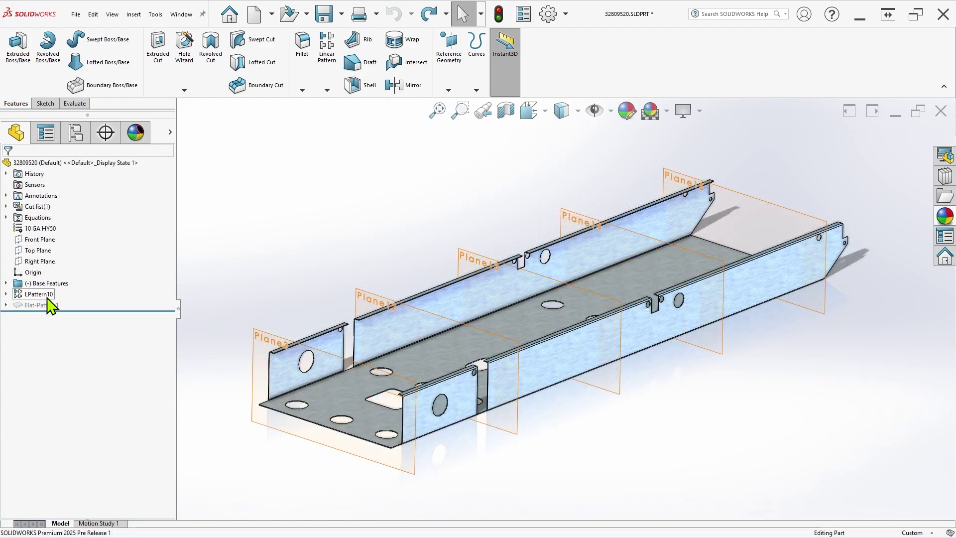
# Step: Edit LPattern10 to 25.00in spacing and 6 instances
pyautogui.click(43, 294)
pyautogui.moveTo(422, 388); pyautogui.dragTo(436, 416)
pyautogui.click(39, 299)
pyautogui.click(50, 272)
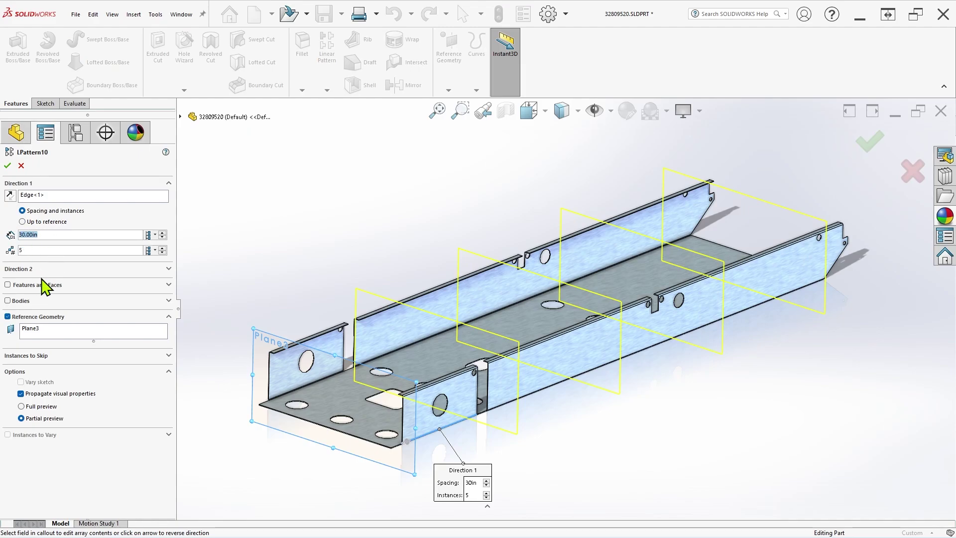
pyautogui.write('25')
pyautogui.press('Tab')
pyautogui.press('BackSpace')
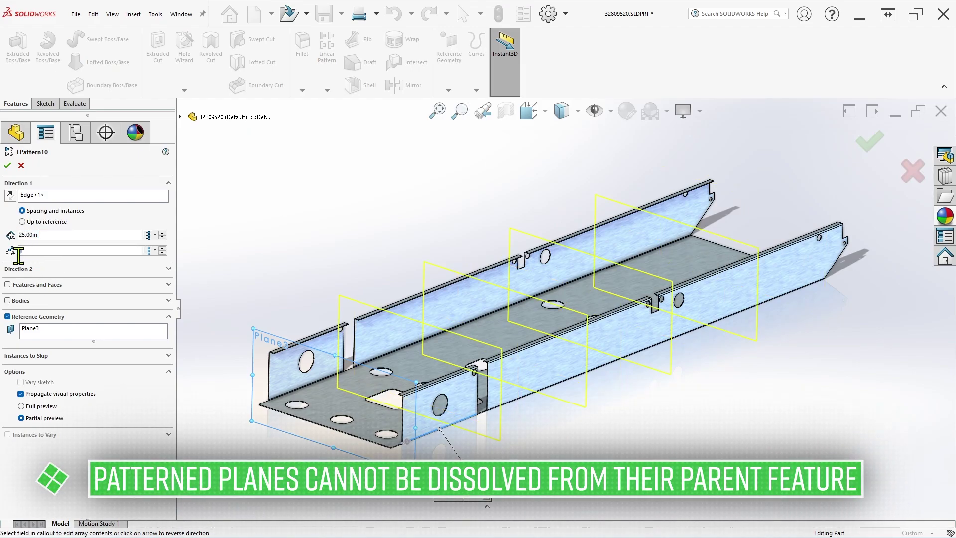
pyautogui.write('5')
pyautogui.press('BackSpace')
pyautogui.write('6')
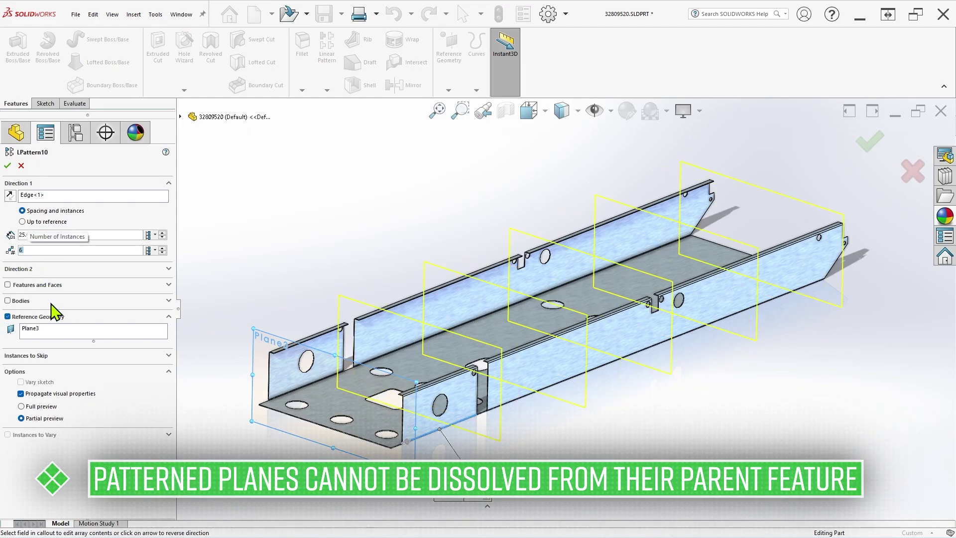
# Step: Skip the third and fourth plane copies and accept the pattern
pyautogui.click(78, 356)
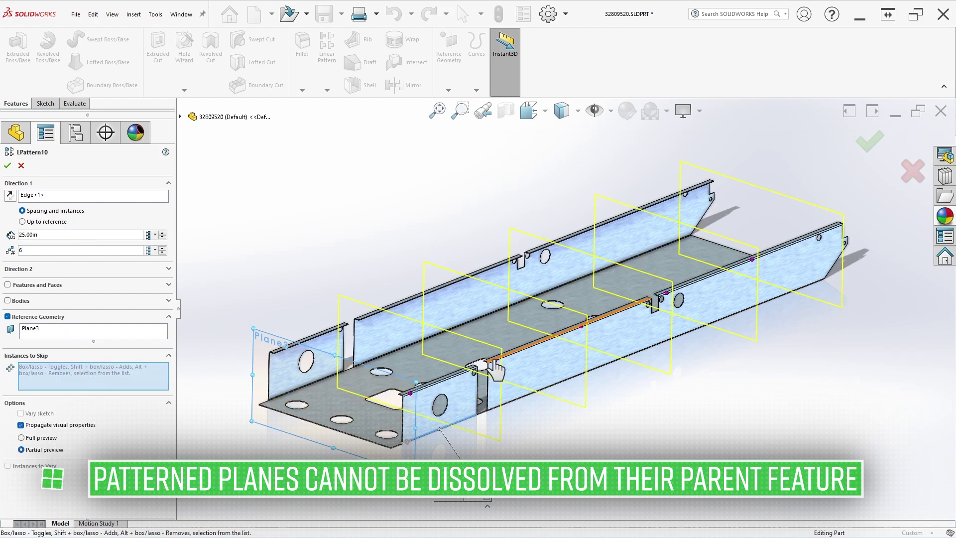
pyautogui.click(581, 327)
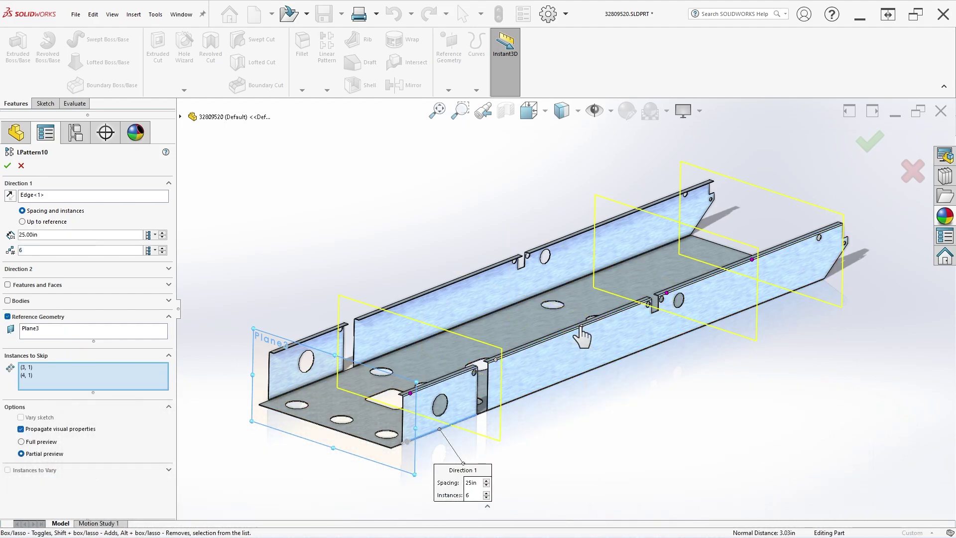
pyautogui.click(581, 326)
pyautogui.click(8, 166)
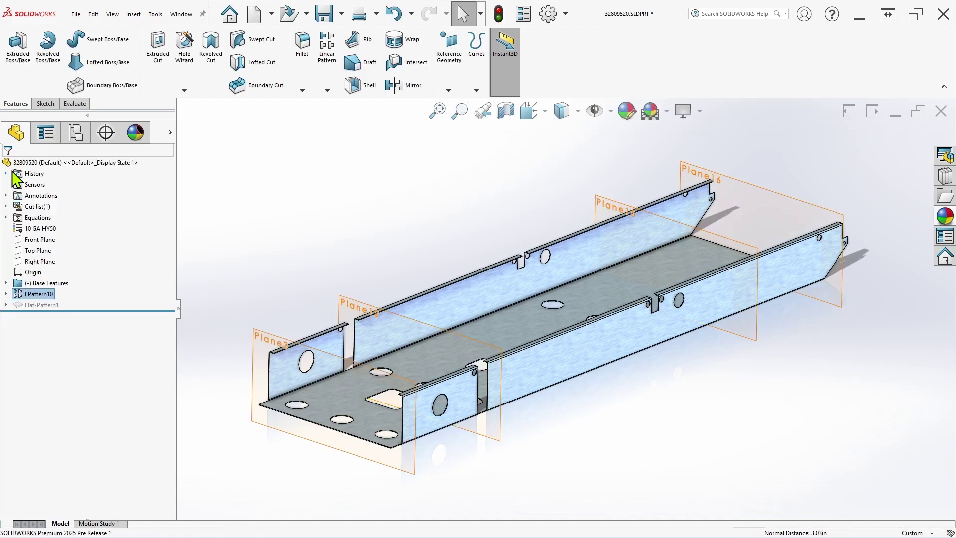
# Step: Switch LPattern10 to run up to the side flange face as its reference
pyautogui.click(40, 294)
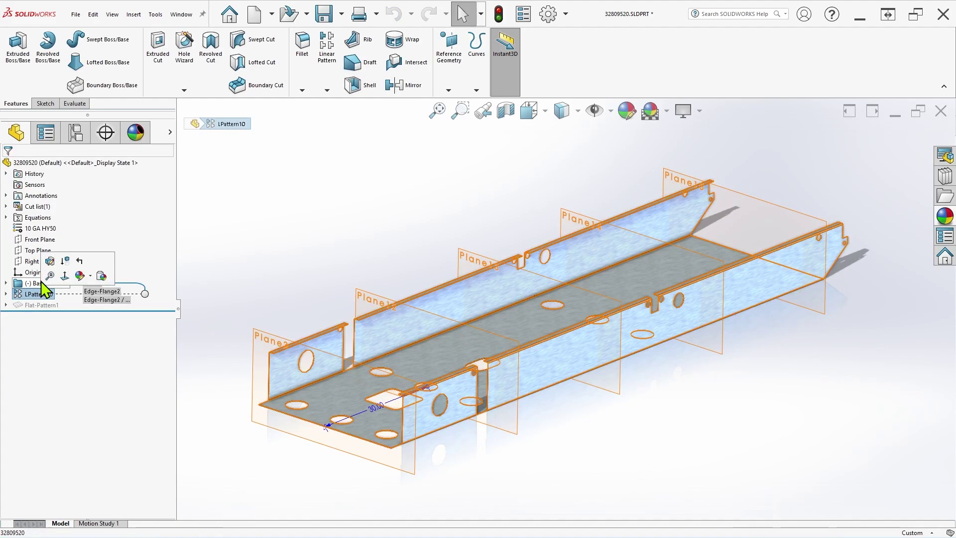
pyautogui.click(49, 262)
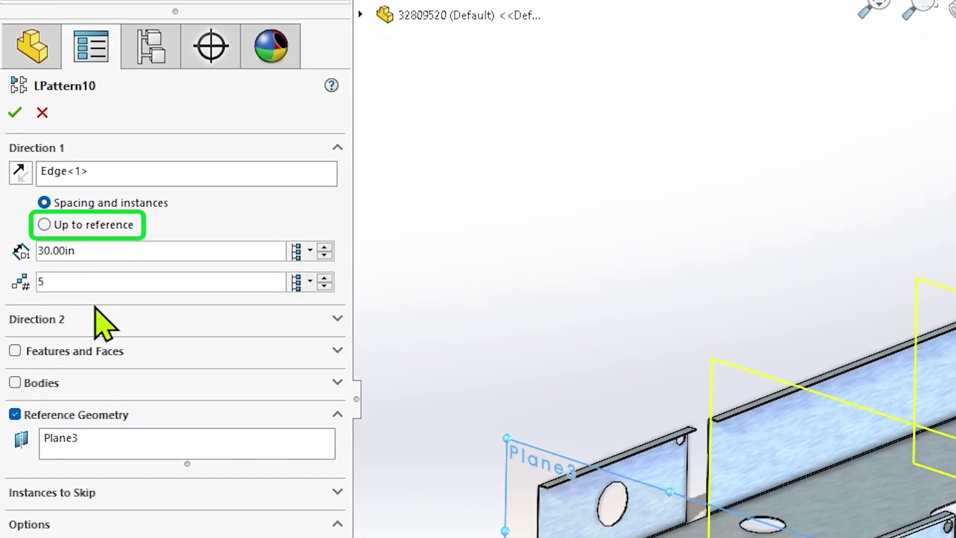
pyautogui.click(44, 224)
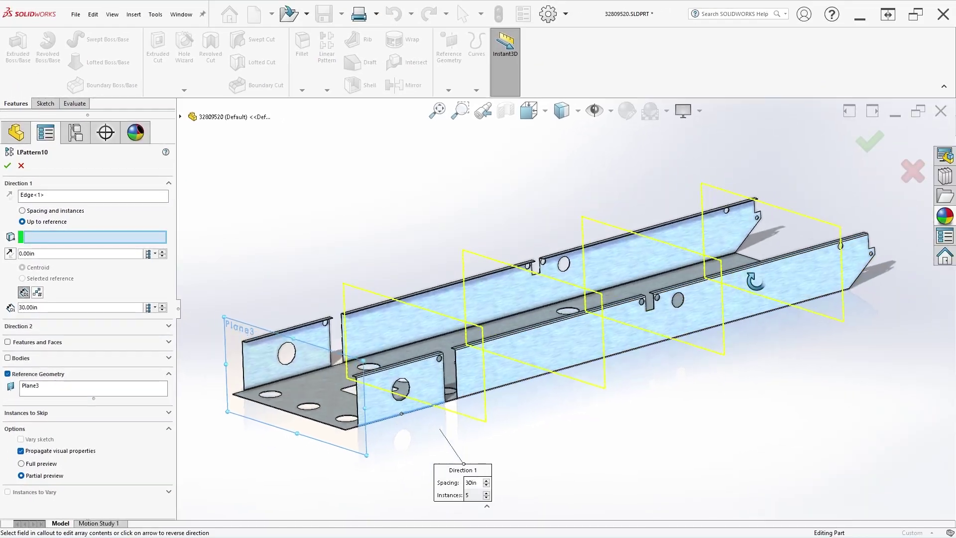
pyautogui.moveTo(937, 322); pyautogui.dragTo(766, 334, button='middle')
pyautogui.moveTo(632, 314); pyautogui.dragTo(639, 316, button='middle')
pyautogui.scroll(-6, 604, 383)
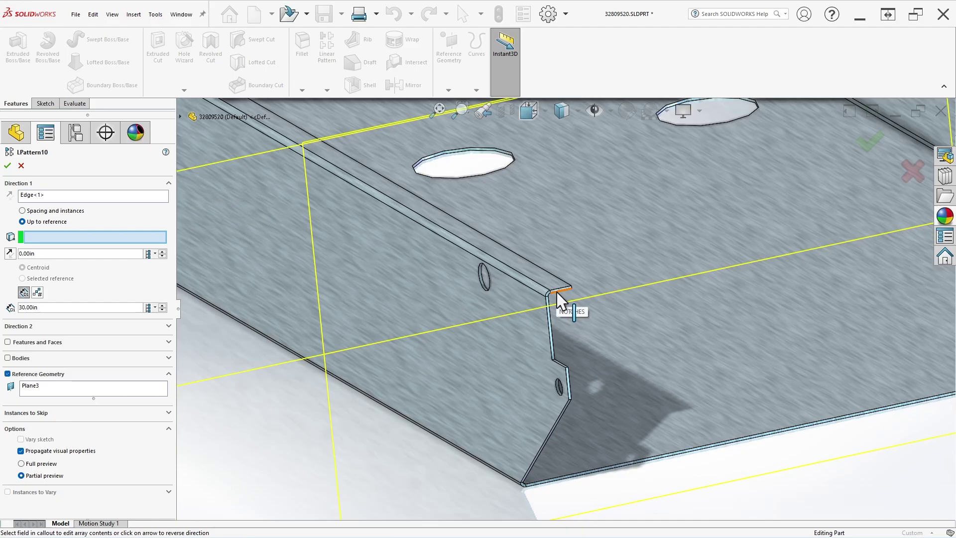
pyautogui.click(558, 293)
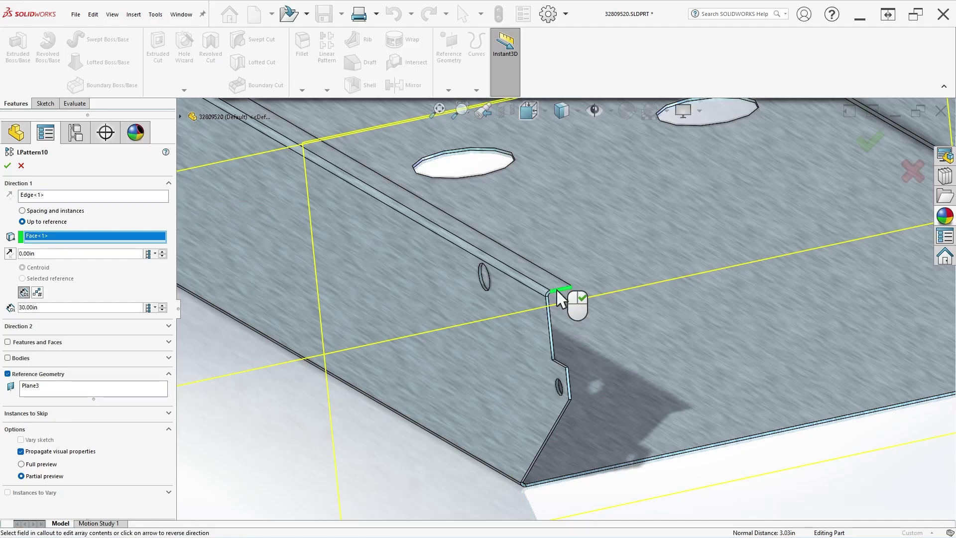
pyautogui.rightClick(558, 293)
pyautogui.press('f')
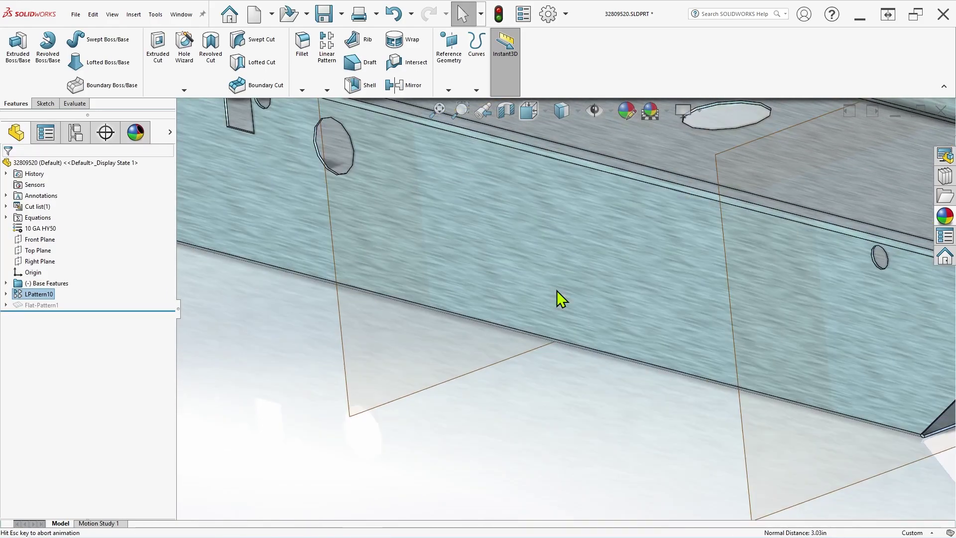
pyautogui.click(240, 291)
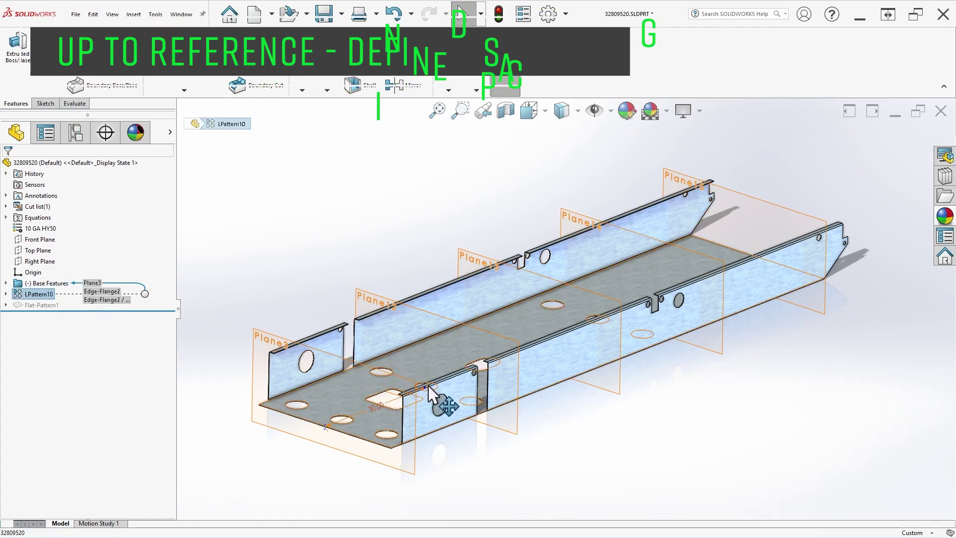
pyautogui.moveTo(429, 395); pyautogui.dragTo(449, 384)
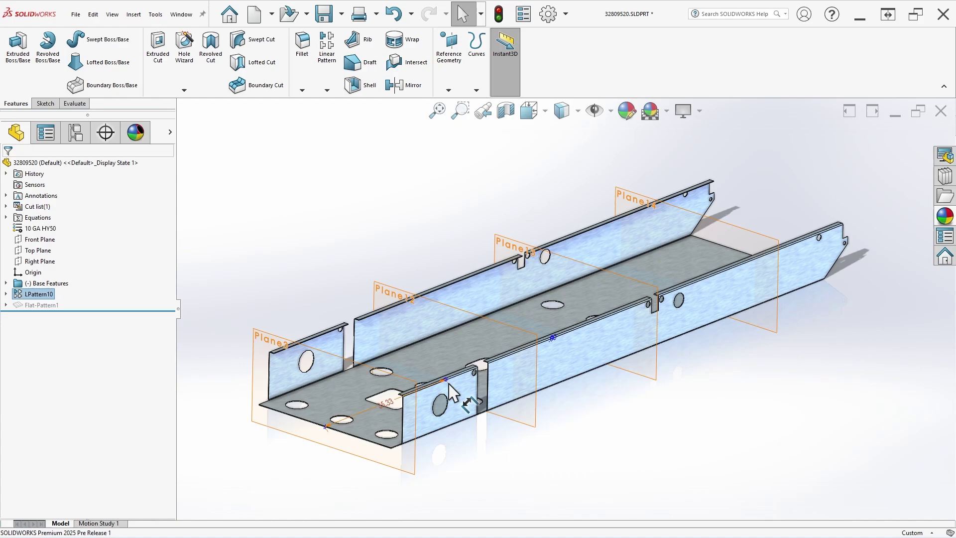
pyautogui.hotkey('ctrl', 'z')
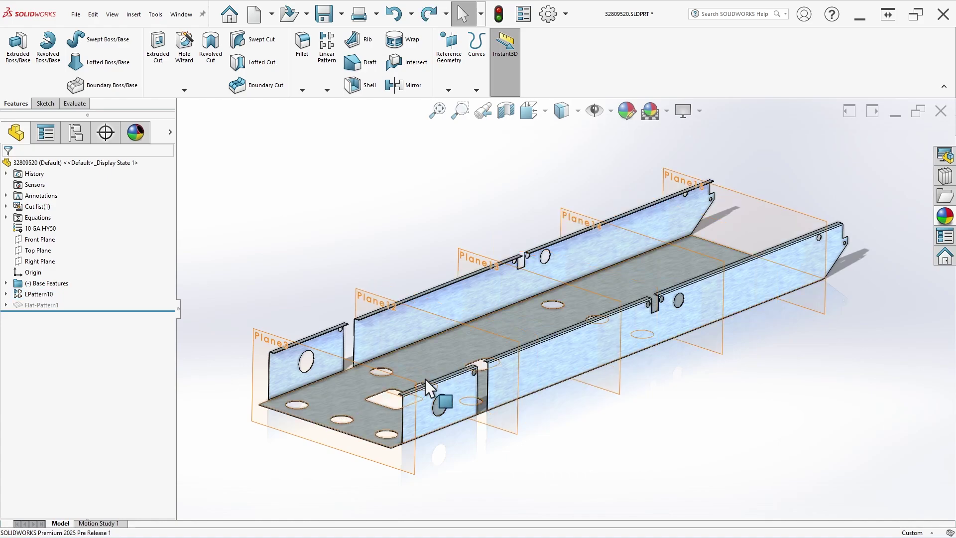
# Step: Drive LPattern10 by 5 instances, auto-spacing planes about 32.94in to the reference face
pyautogui.click(49, 297)
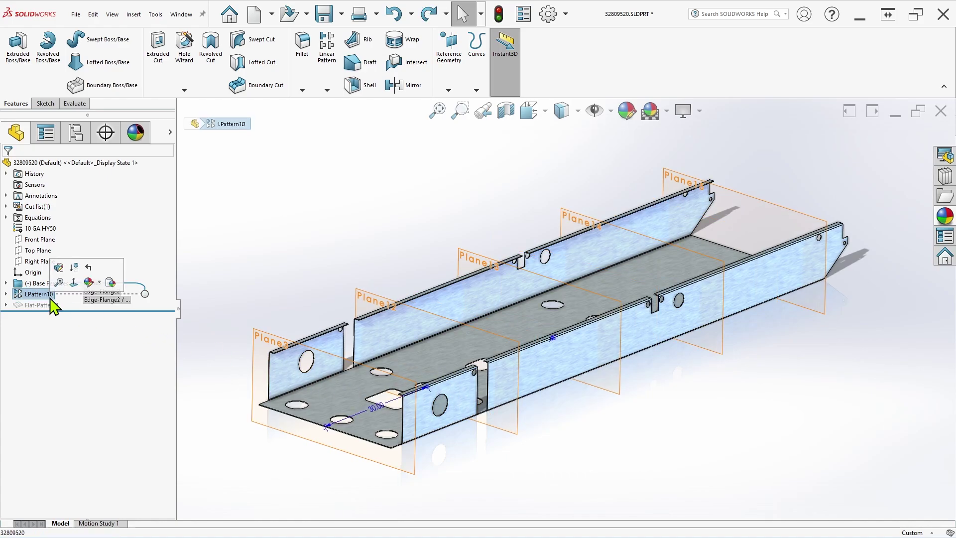
pyautogui.click(59, 270)
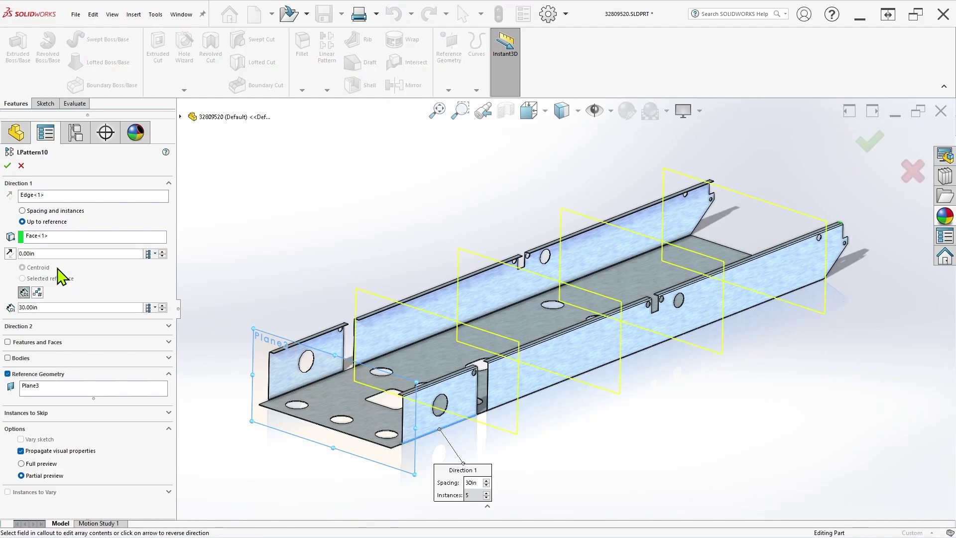
pyautogui.click(38, 293)
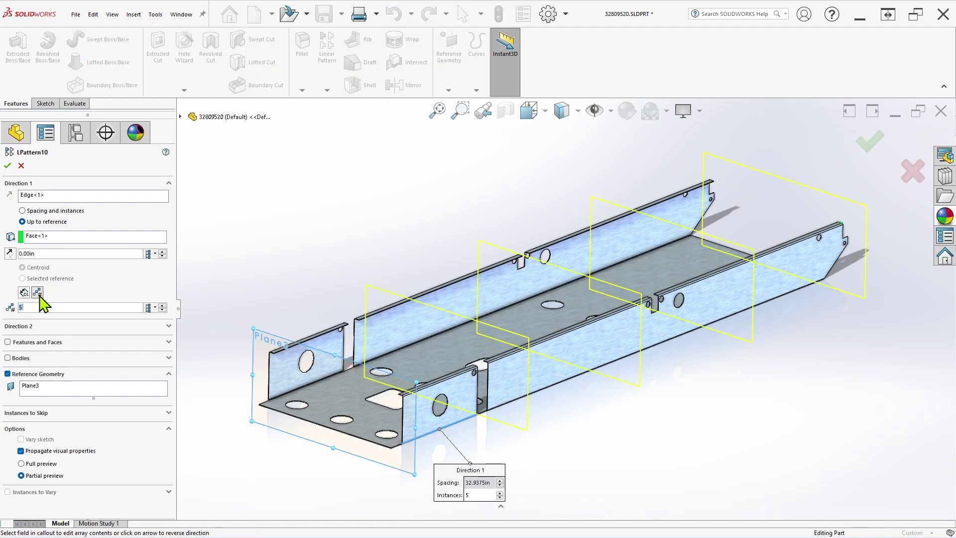
pyautogui.click(8, 166)
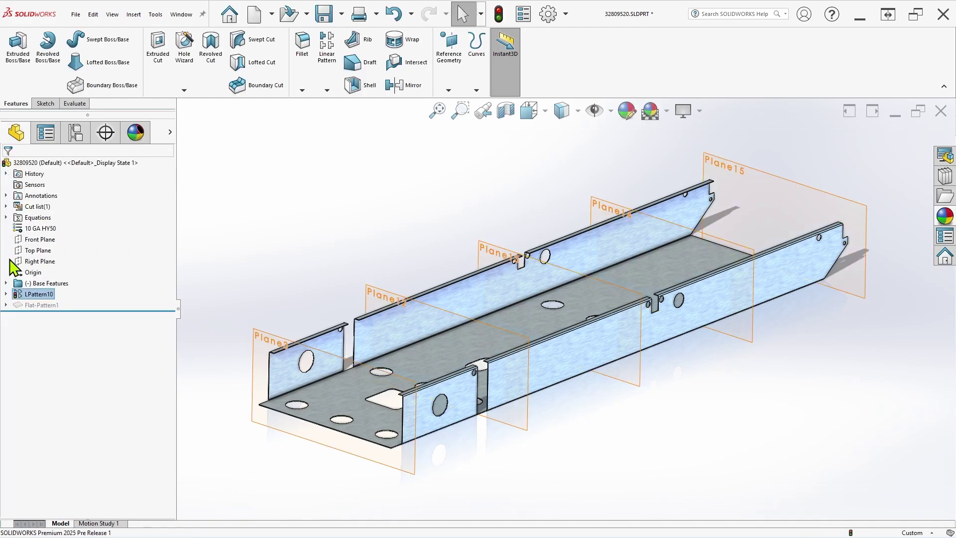
pyautogui.click(6, 284)
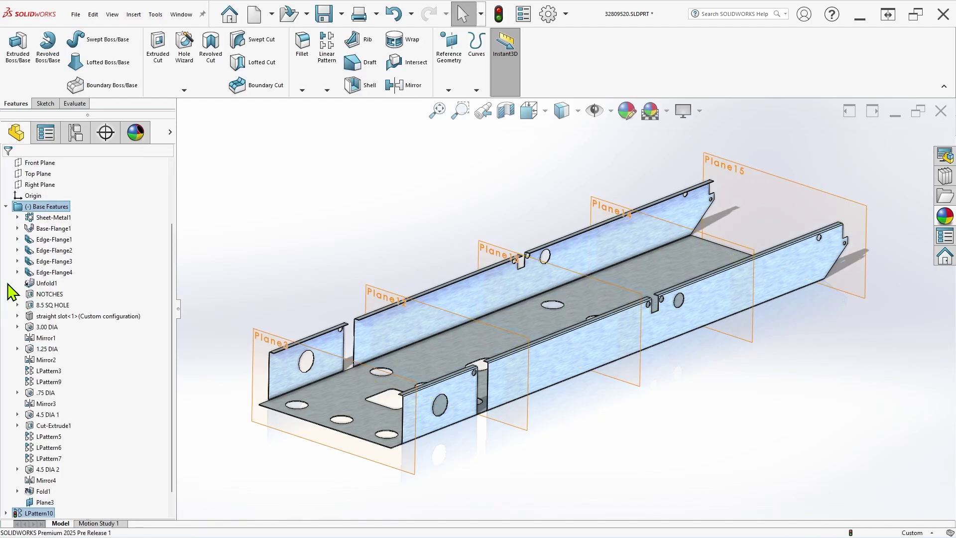
# Step: Drag Base-Flange1's Sketch1 endpoint outward with Instant3D so the channel lengthens and the last plane follows
pyautogui.click(18, 228)
pyautogui.click(44, 241)
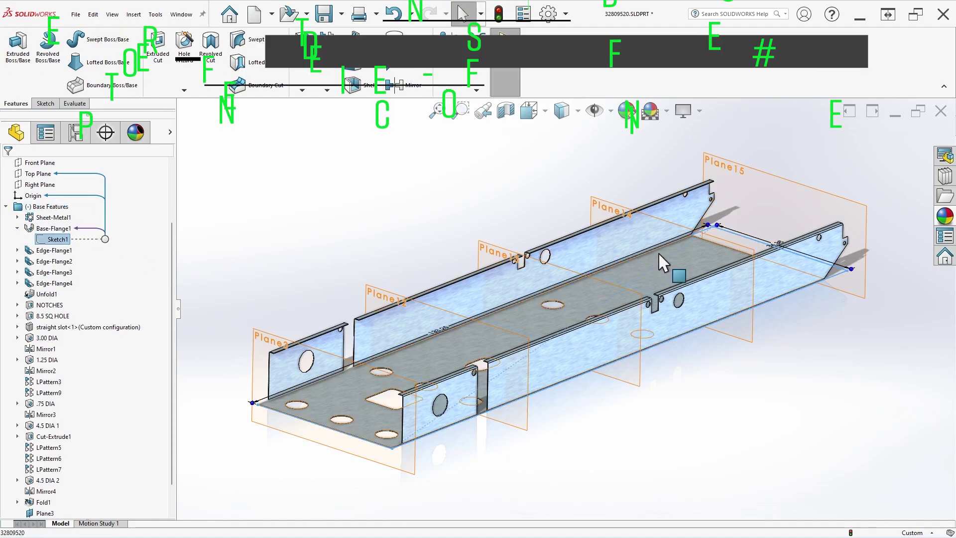
pyautogui.moveTo(708, 230); pyautogui.dragTo(753, 207)
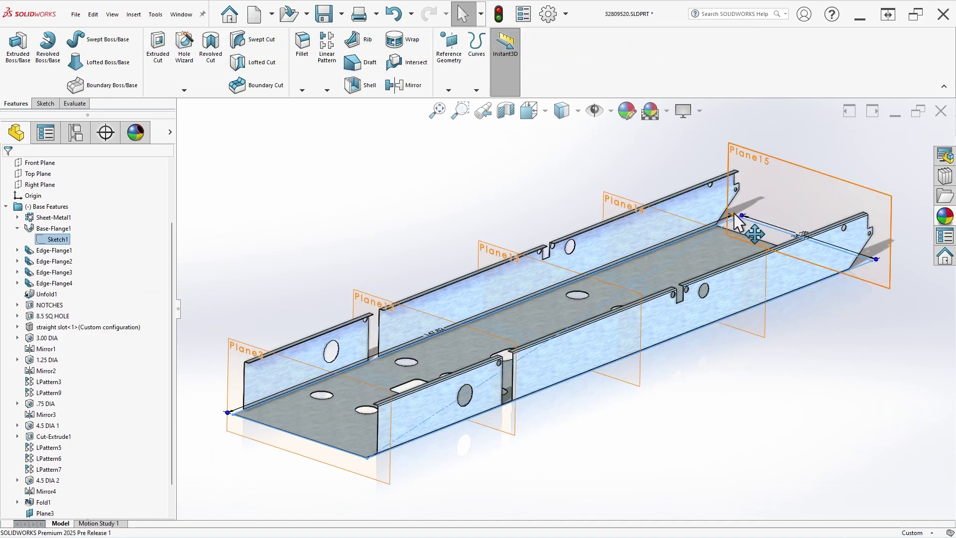
pyautogui.moveTo(735, 214); pyautogui.dragTo(798, 177)
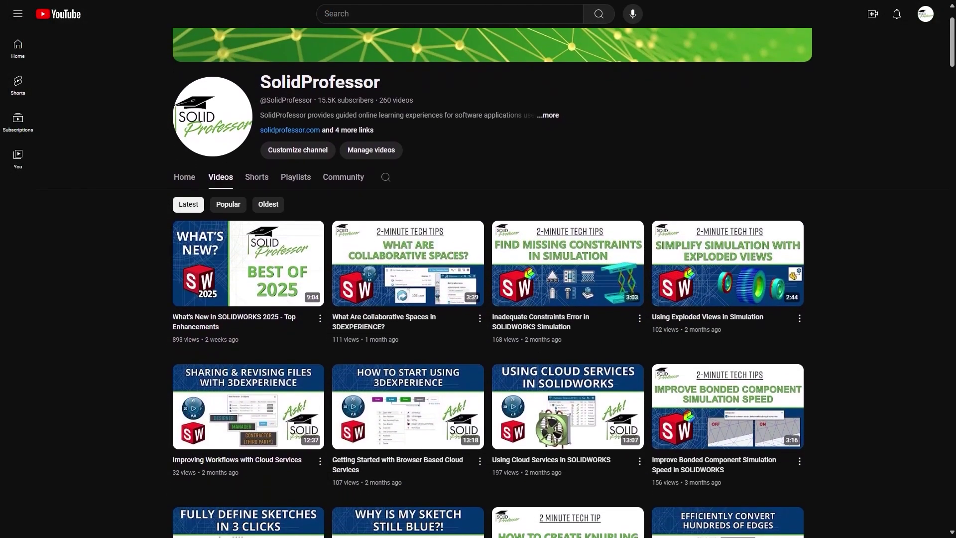
pyautogui.scroll(-2, 478, 299)
pyautogui.scroll(-2, 479, 299)
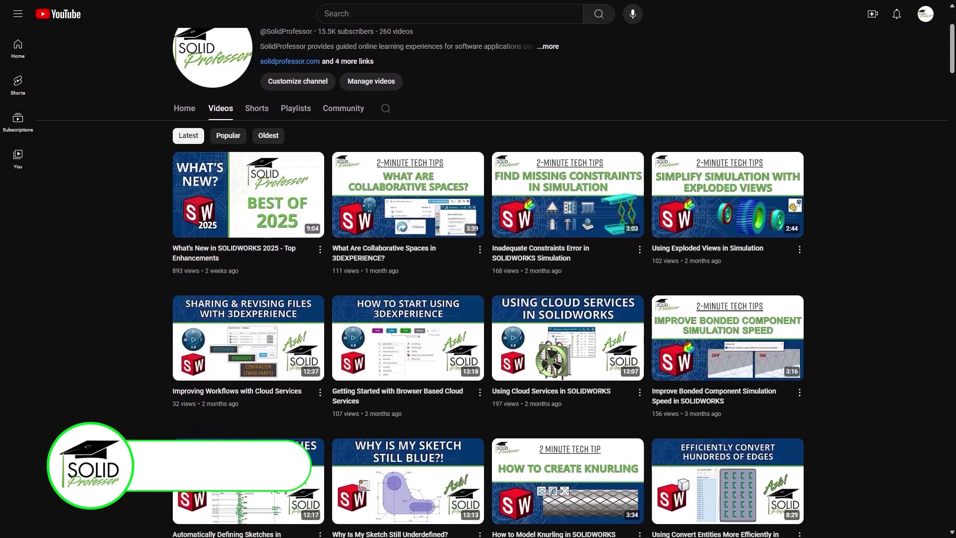
pyautogui.scroll(-3, 478, 299)
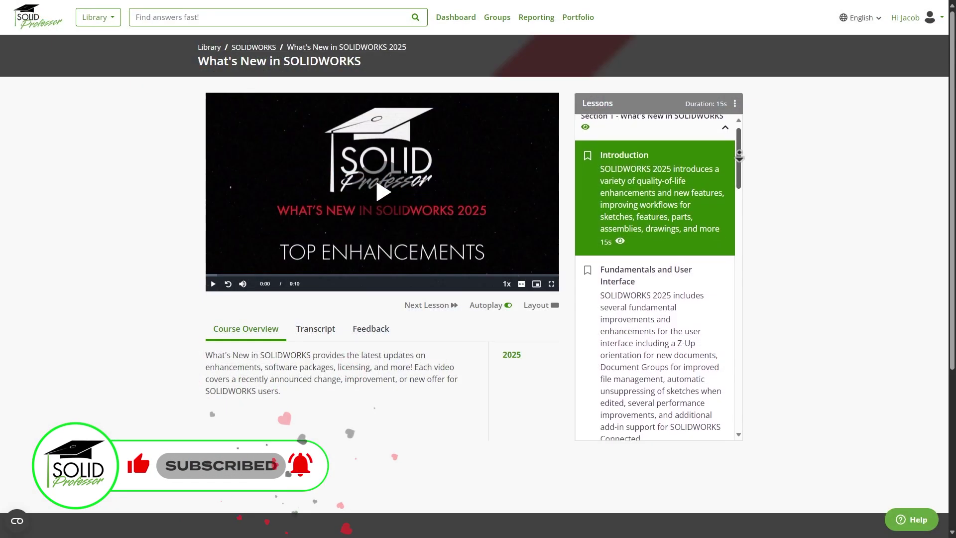
pyautogui.scroll(-3, 740, 160)
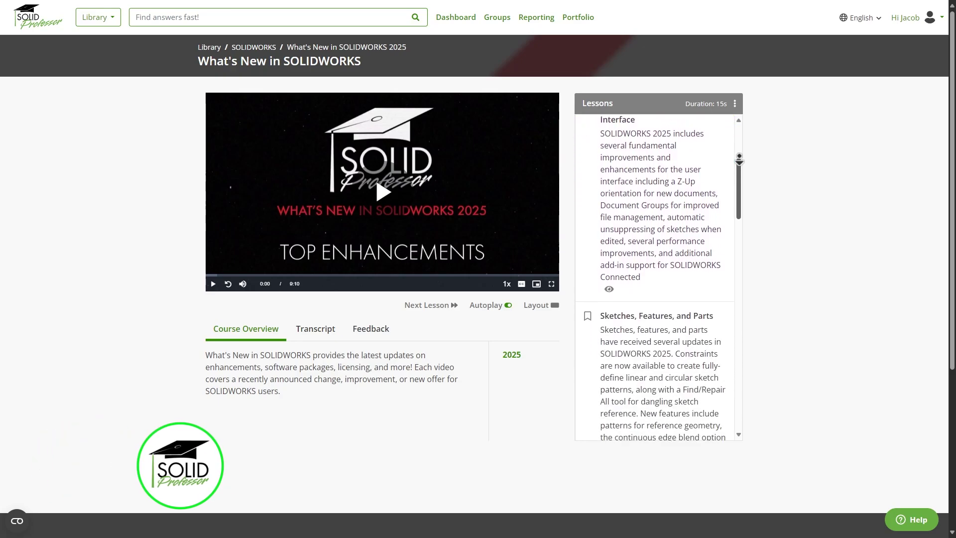